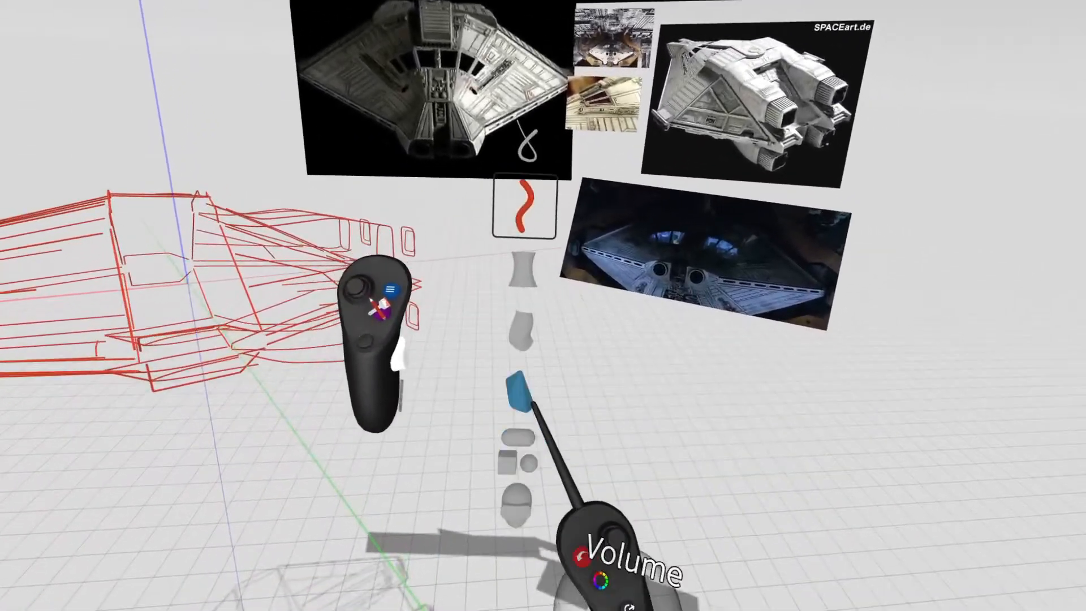
Try the Surface tool by drawing a freeform surface stroke in empty space beside the ship sketch.
click(531, 363)
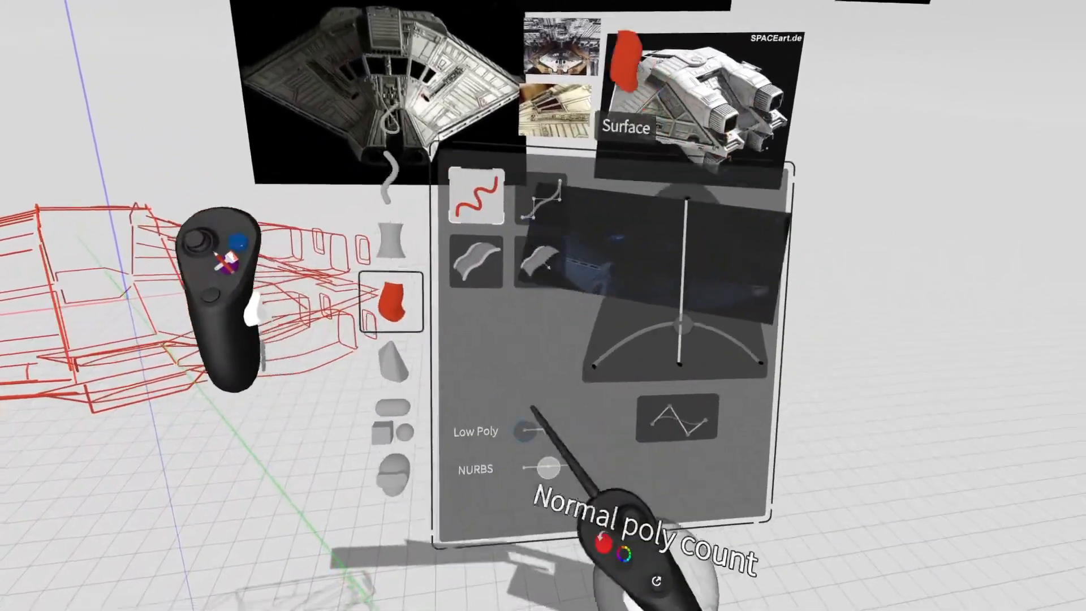
drag(541, 444, 585, 414)
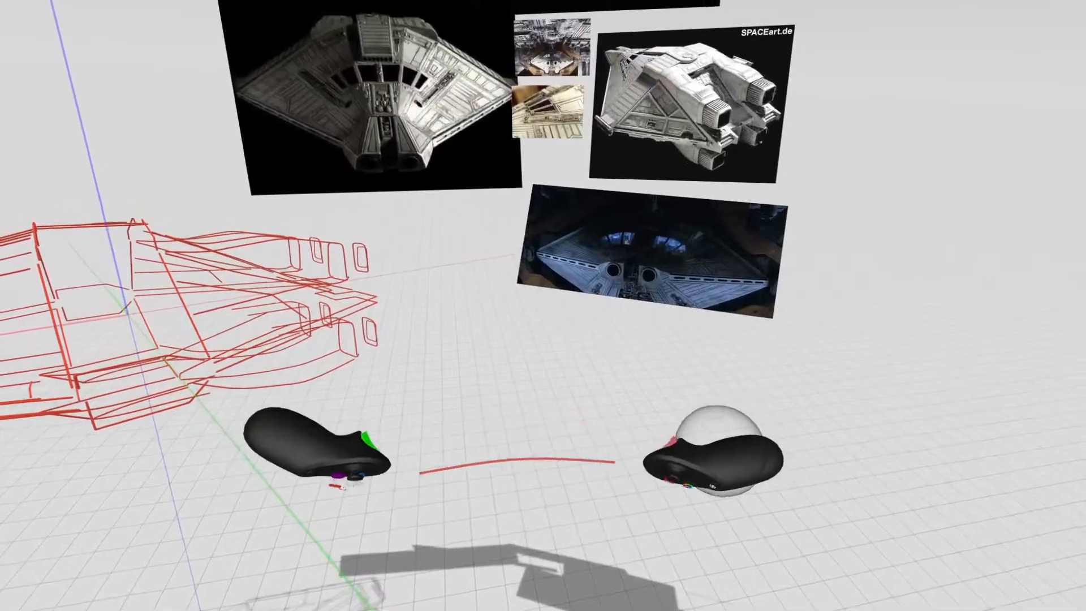
drag(809, 306, 702, 433)
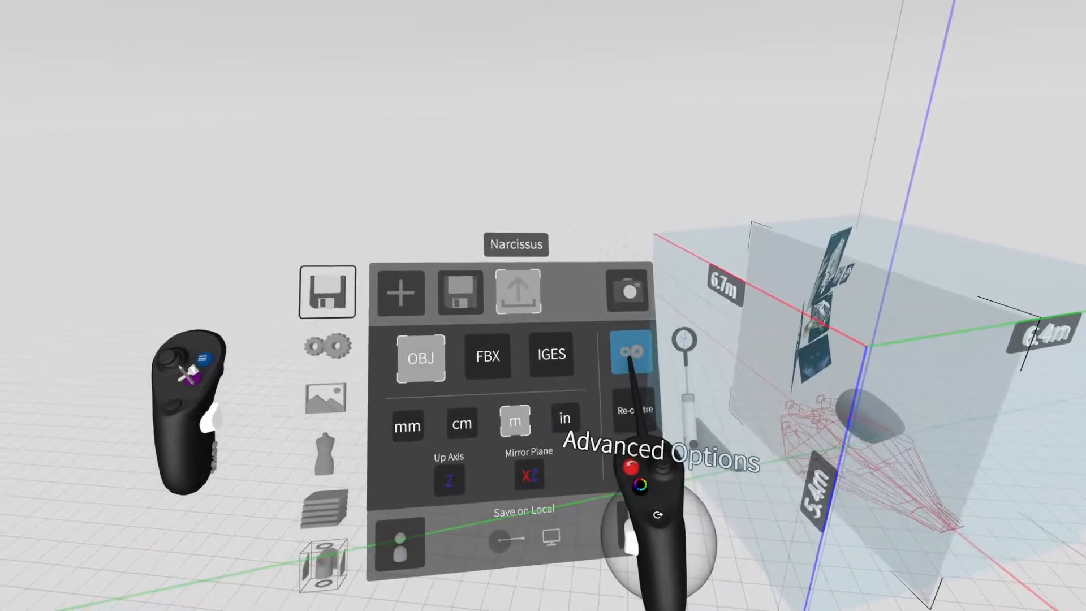
Open the advanced options of the OBJ export for the Narcissus sketch.
click(596, 340)
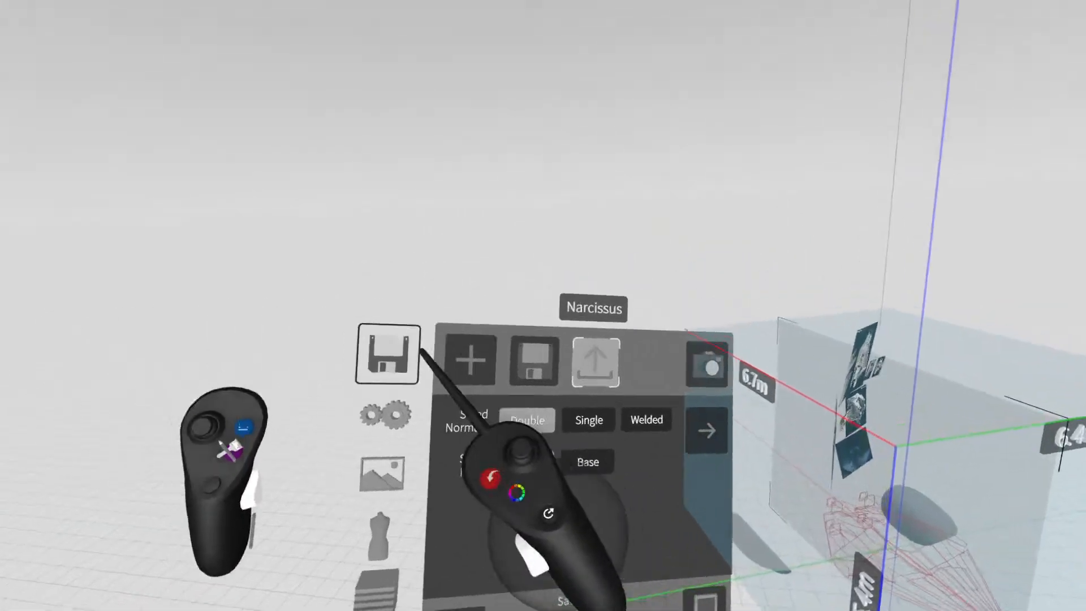
click(71, 418)
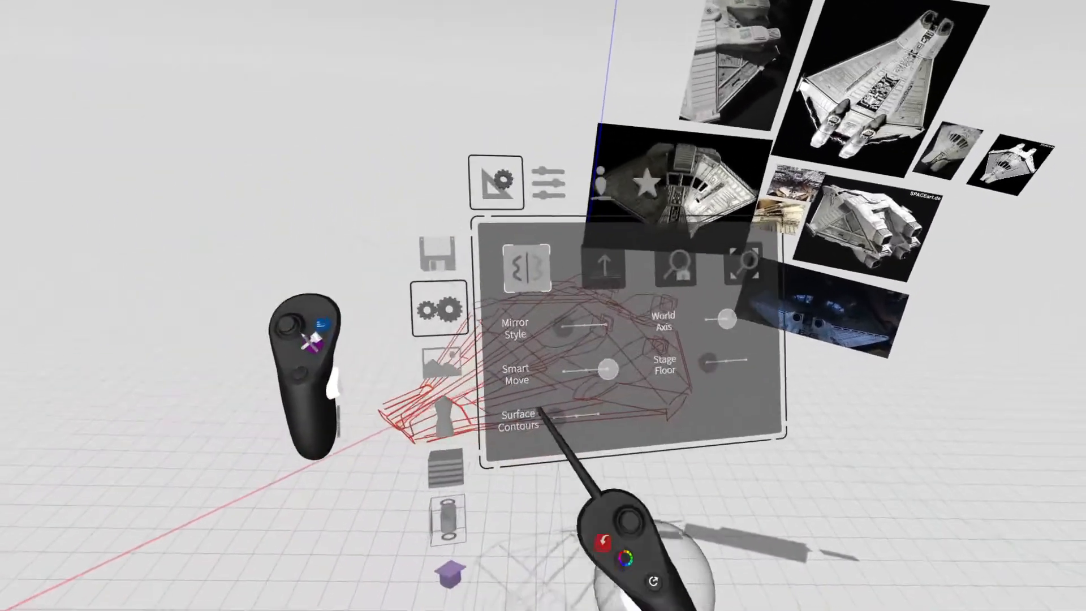
Create a mirrored box primitive over the front part of the ship sketch.
click(469, 469)
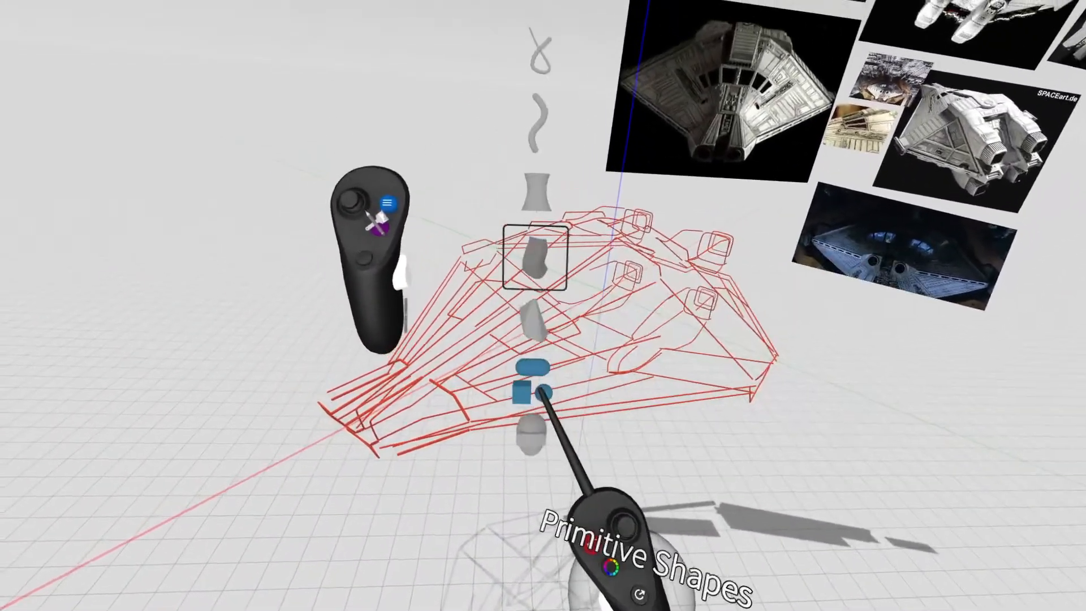
click(529, 393)
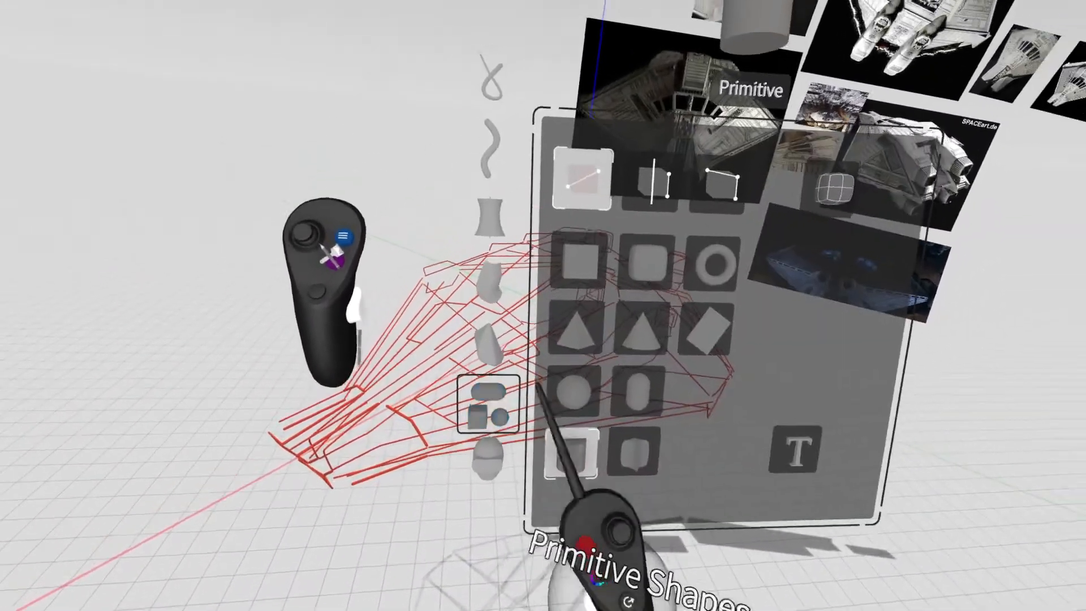
click(552, 316)
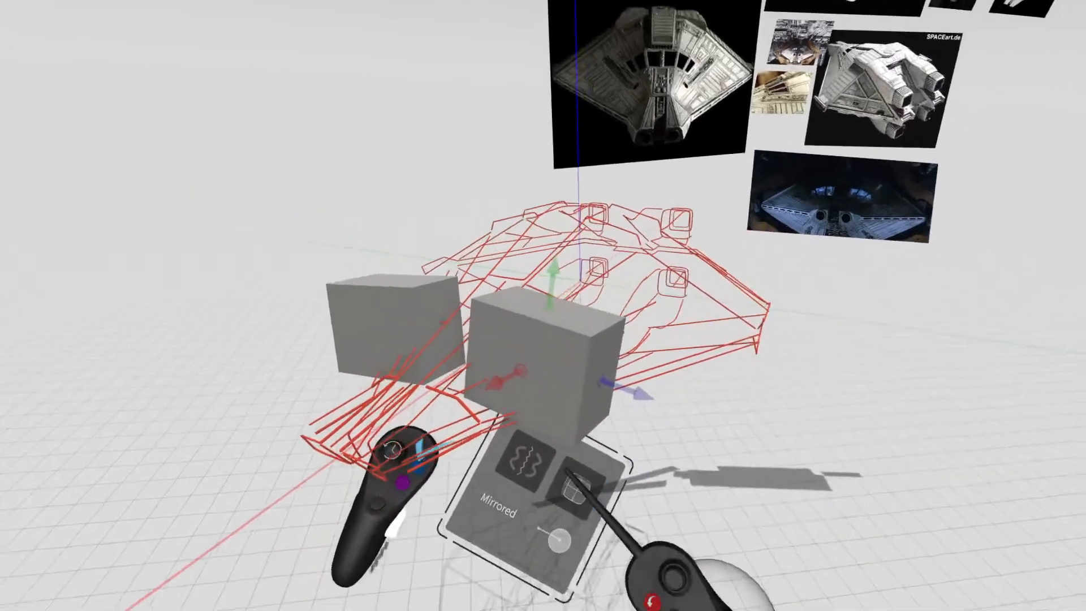
Convert the mirrored box to a subdivision object and move its inner vertices onto the mirror plane so both halves meet.
click(581, 482)
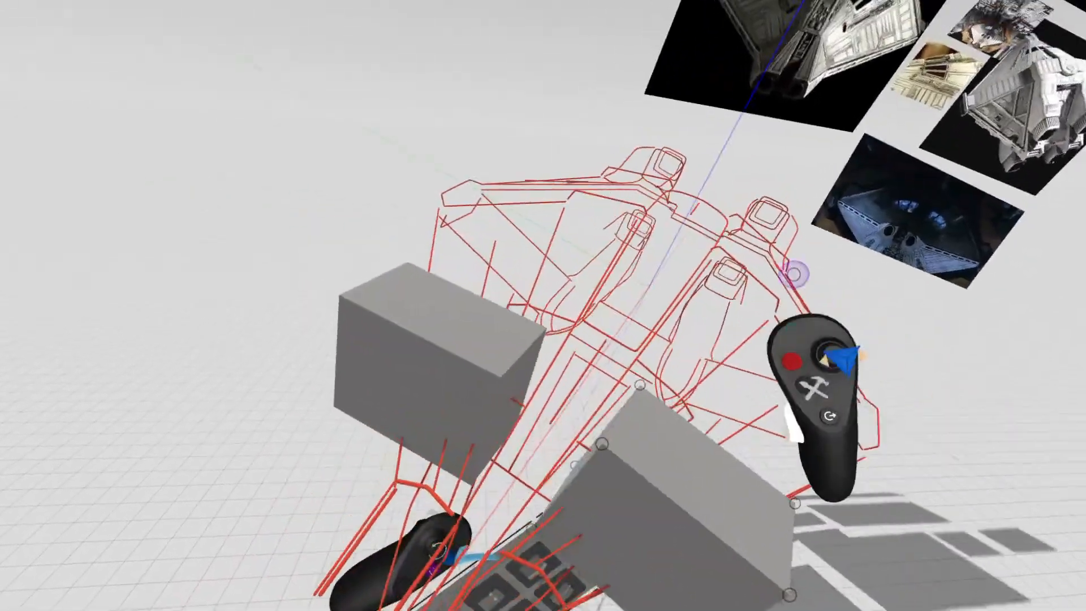
click(570, 405)
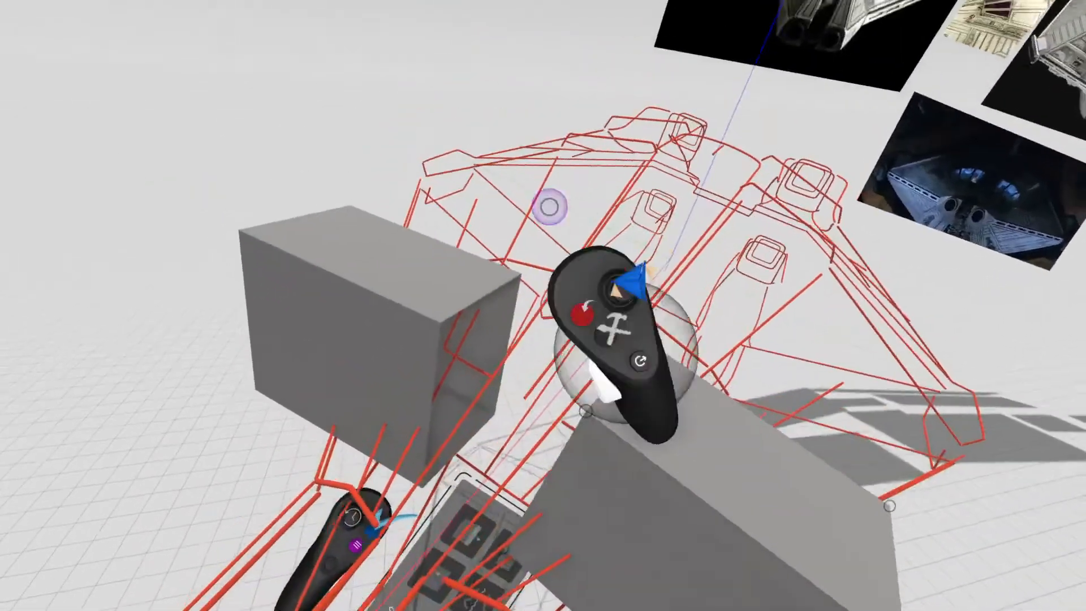
drag(586, 411, 503, 444)
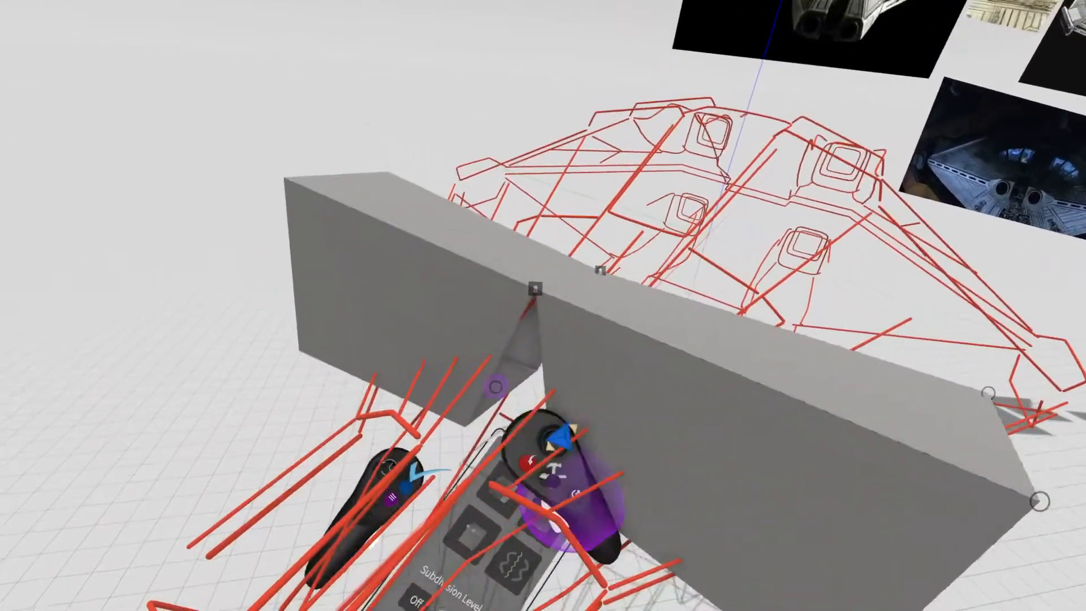
drag(497, 385, 422, 388)
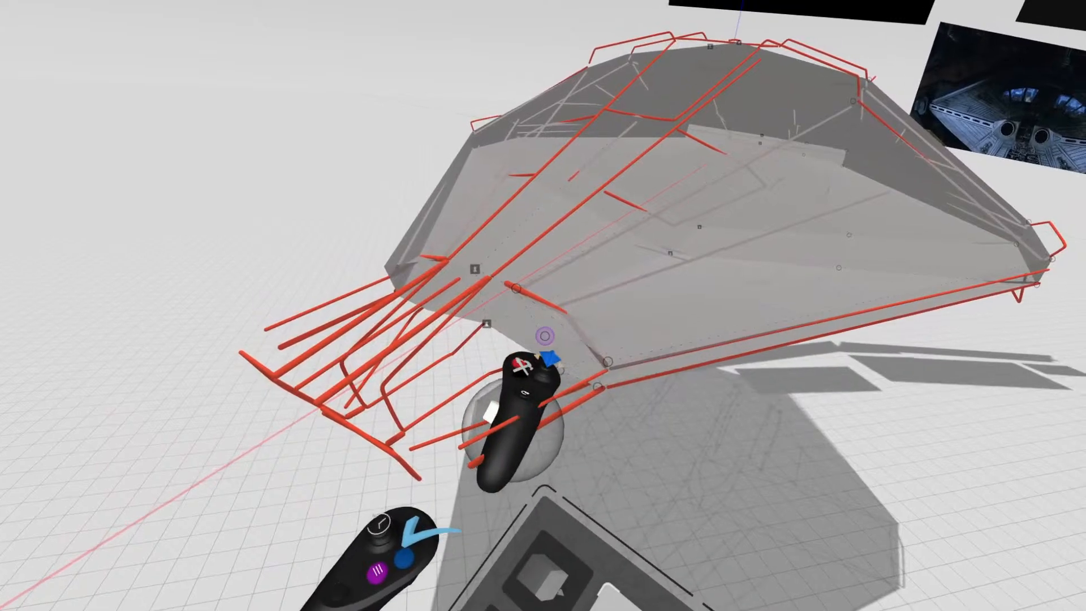
Extend the front edge of the hull forward along the sketched nose lines to form the twin nose sections.
mouse_move(593, 277)
mouse_down()
mouse_move(543, 324)
mouse_move(630, 271)
mouse_move(578, 303)
mouse_move(596, 291)
mouse_up()
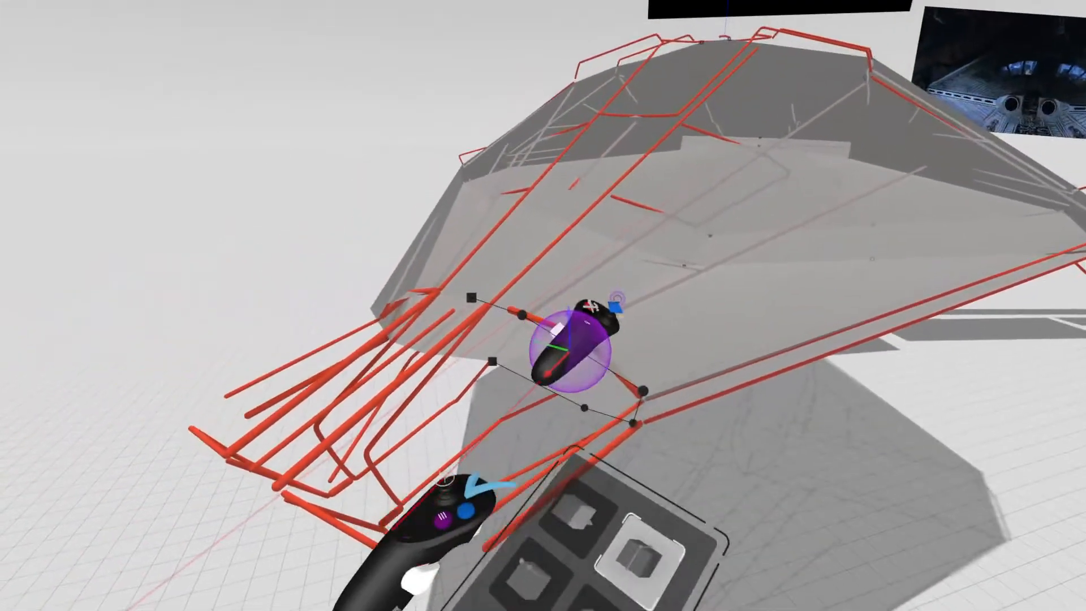
drag(570, 350, 536, 418)
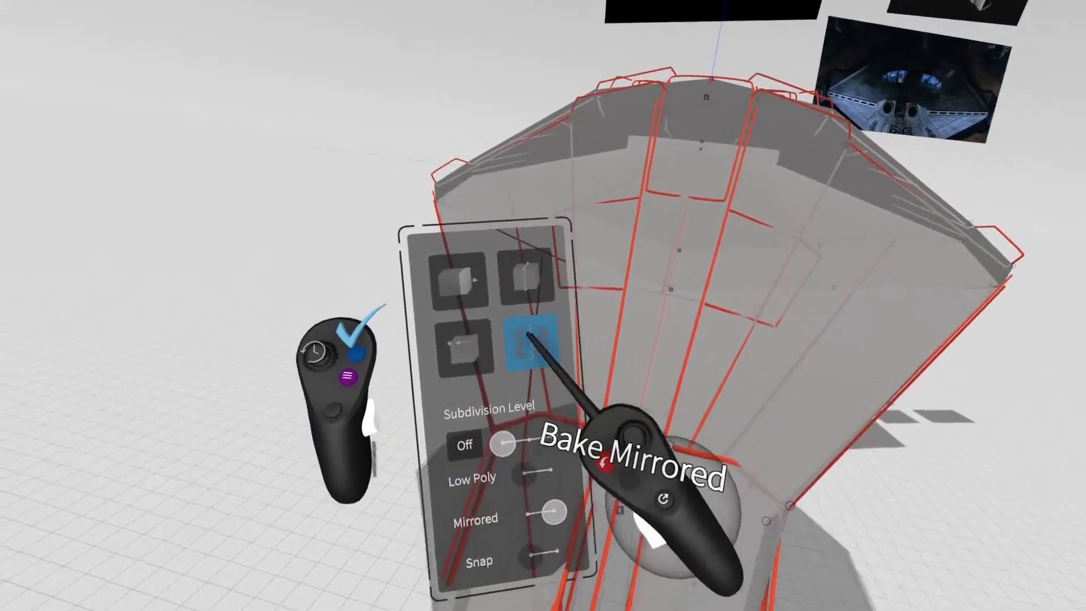
click(483, 361)
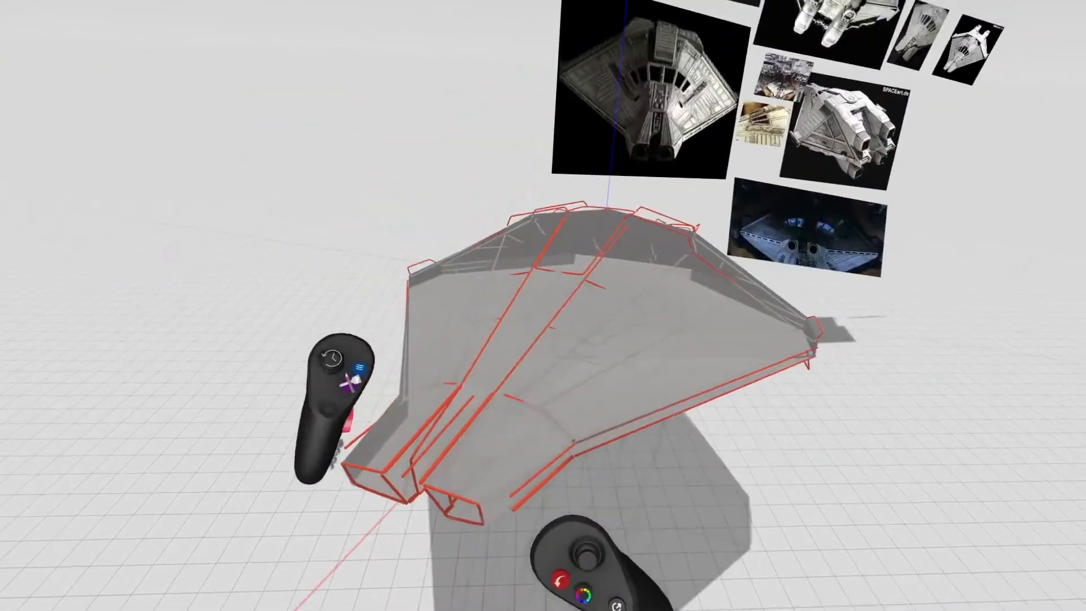
Hide the sketch layer, leaving the ref and Surface layers visible.
click(635, 419)
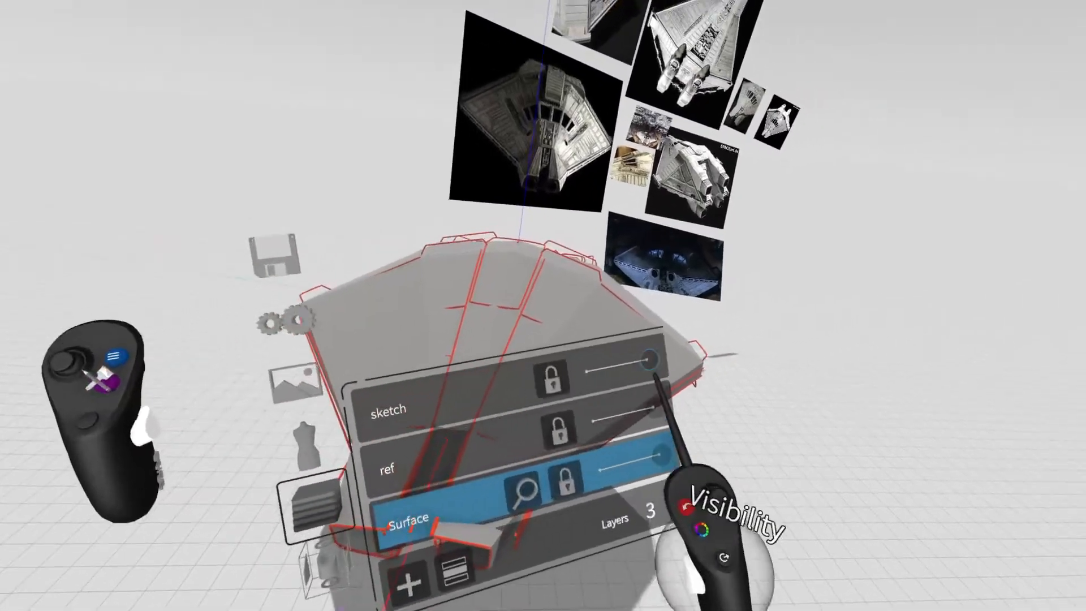
click(660, 362)
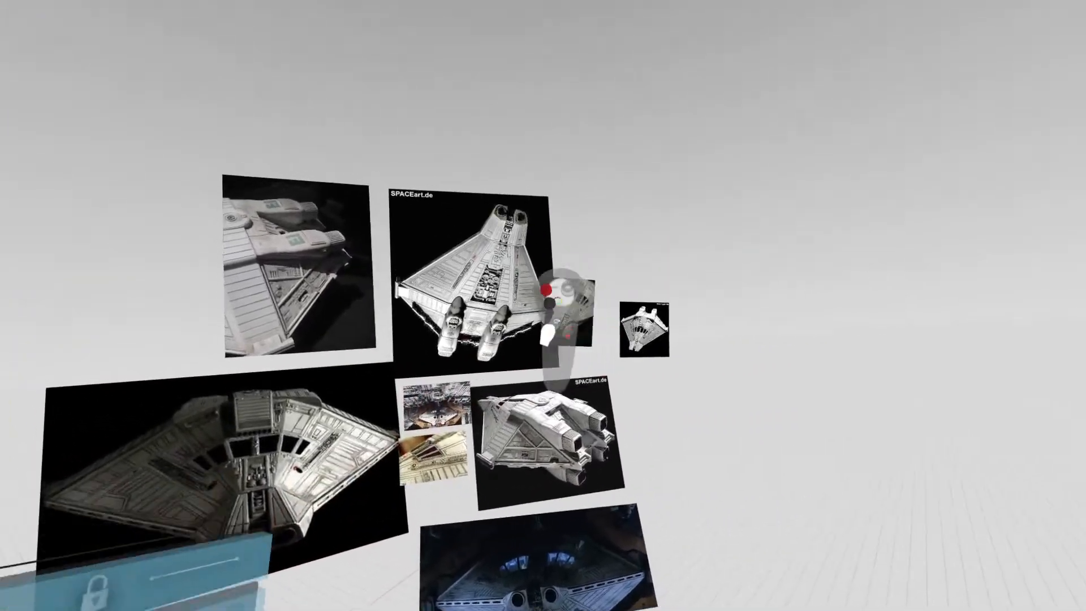
Move the top-view reference photo of the ship's nose closer and enlarge it beside the hull.
drag(564, 303, 557, 453)
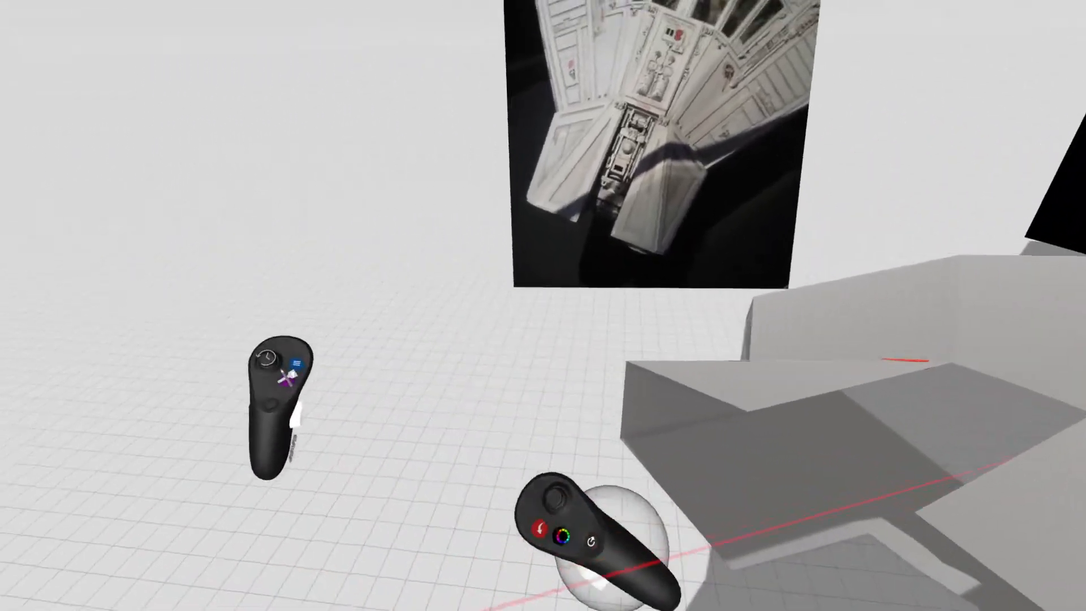
click(558, 394)
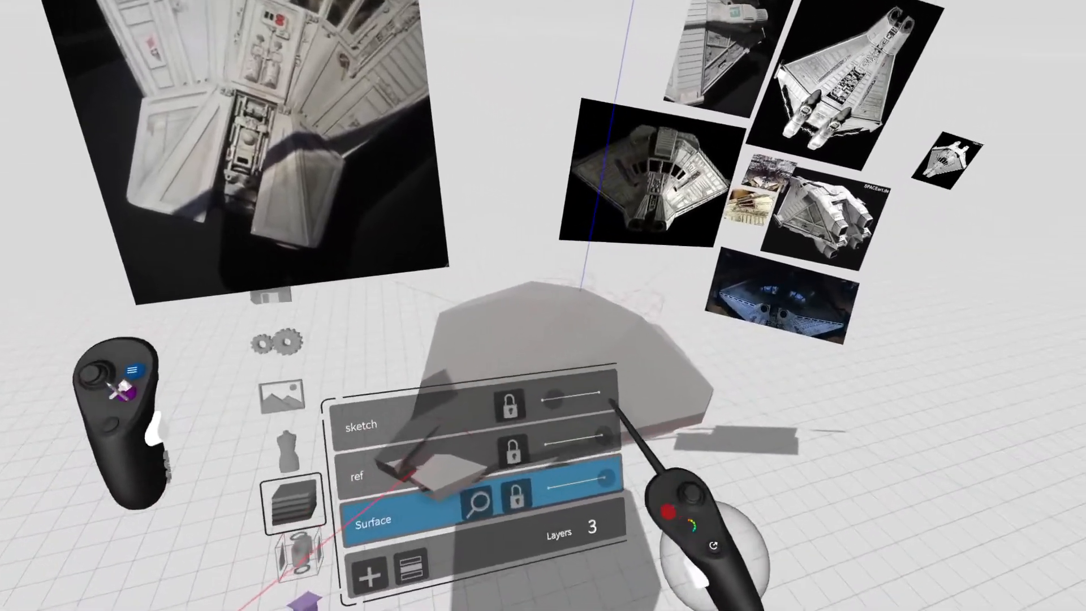
drag(614, 401, 533, 387)
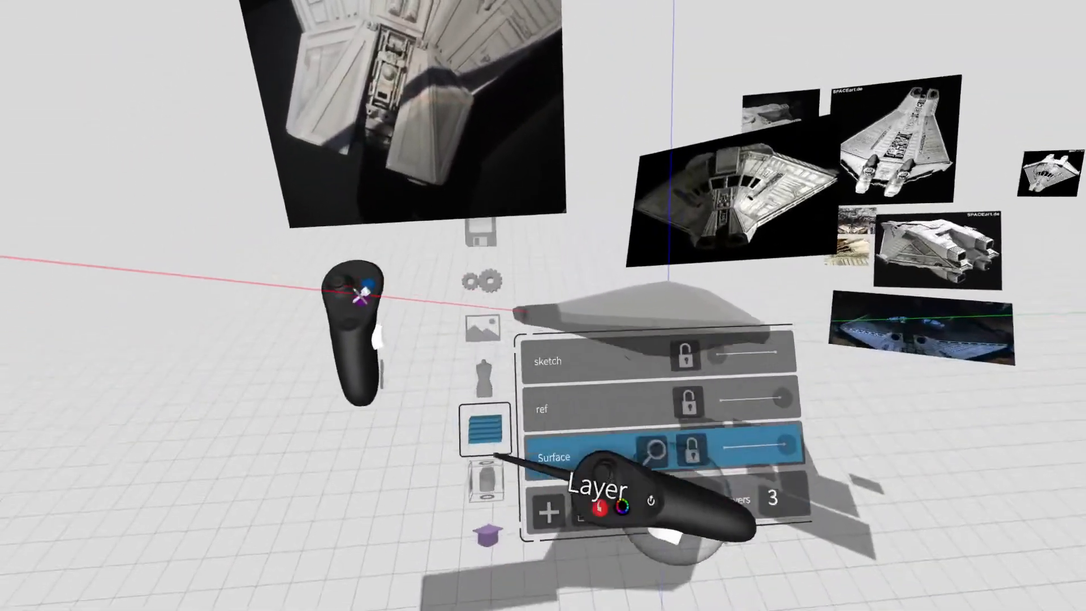
Hide the ref layer so that only the Surface layer's hull is shown.
click(486, 481)
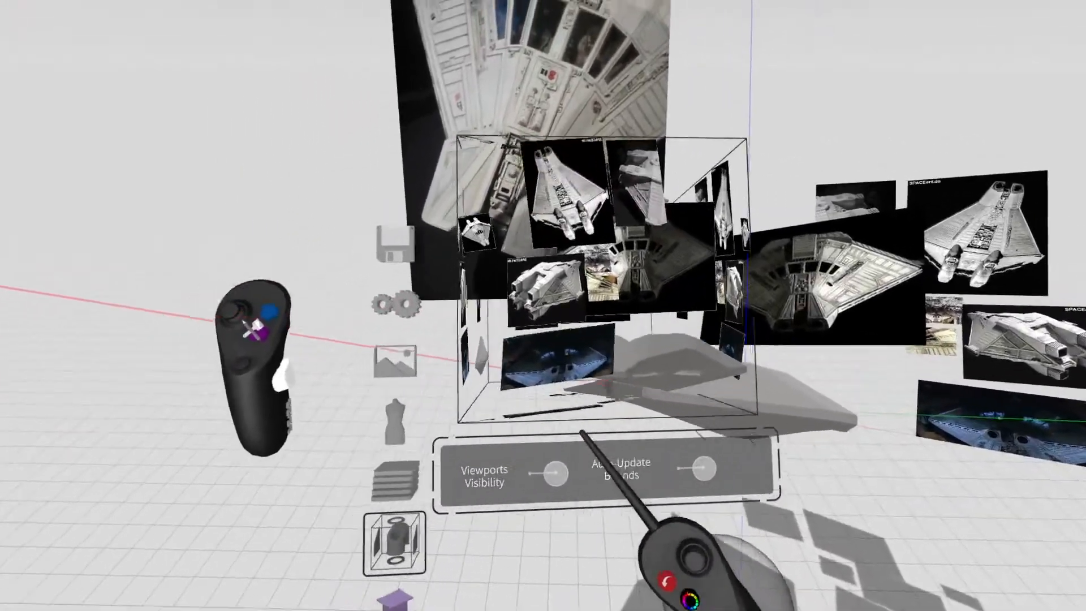
click(466, 485)
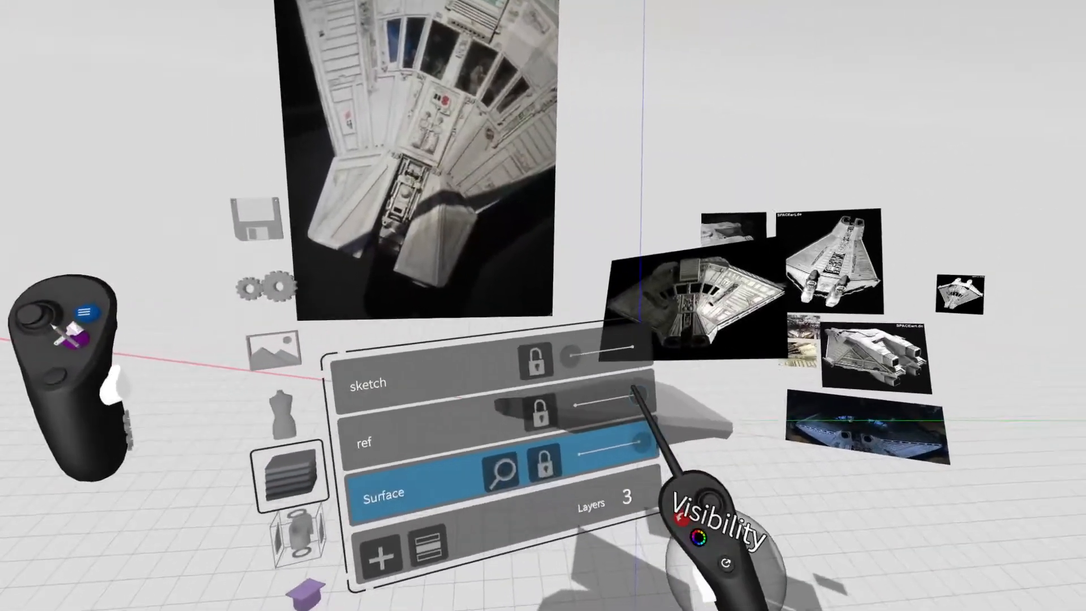
drag(636, 392, 563, 413)
click(487, 426)
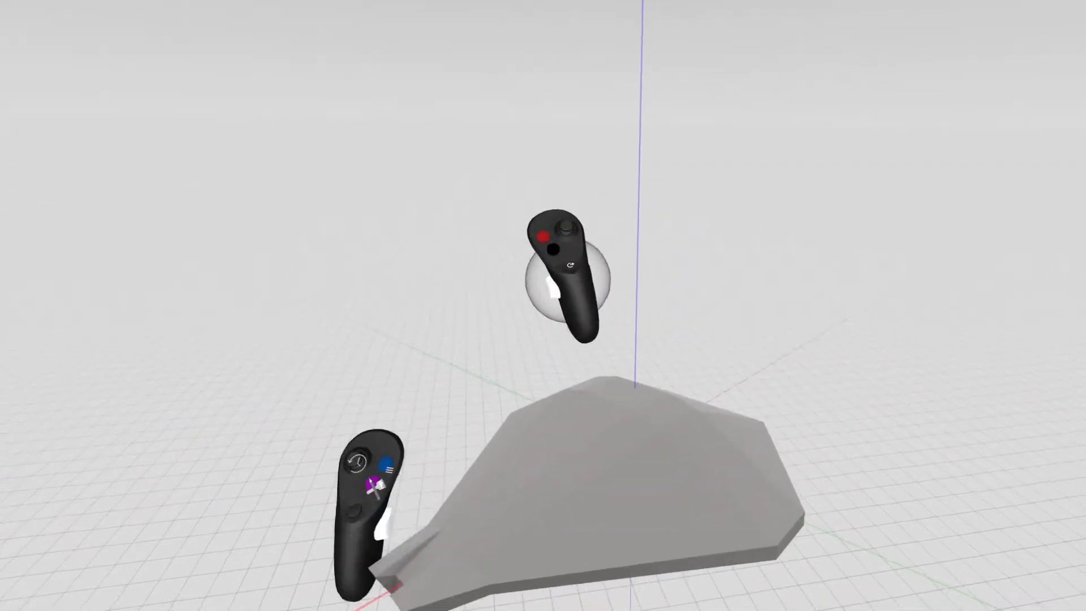
Show the sketch layer over the hull, together with the ref and Surface layers.
drag(624, 368, 651, 360)
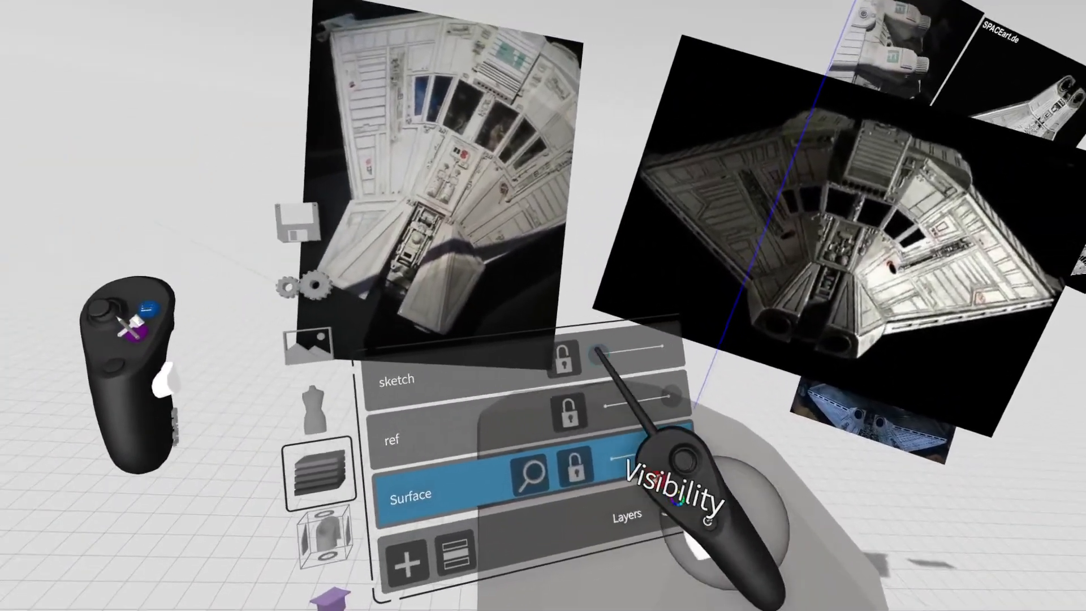
mouse_move(598, 351)
mouse_down()
mouse_move(629, 345)
mouse_move(553, 315)
mouse_up()
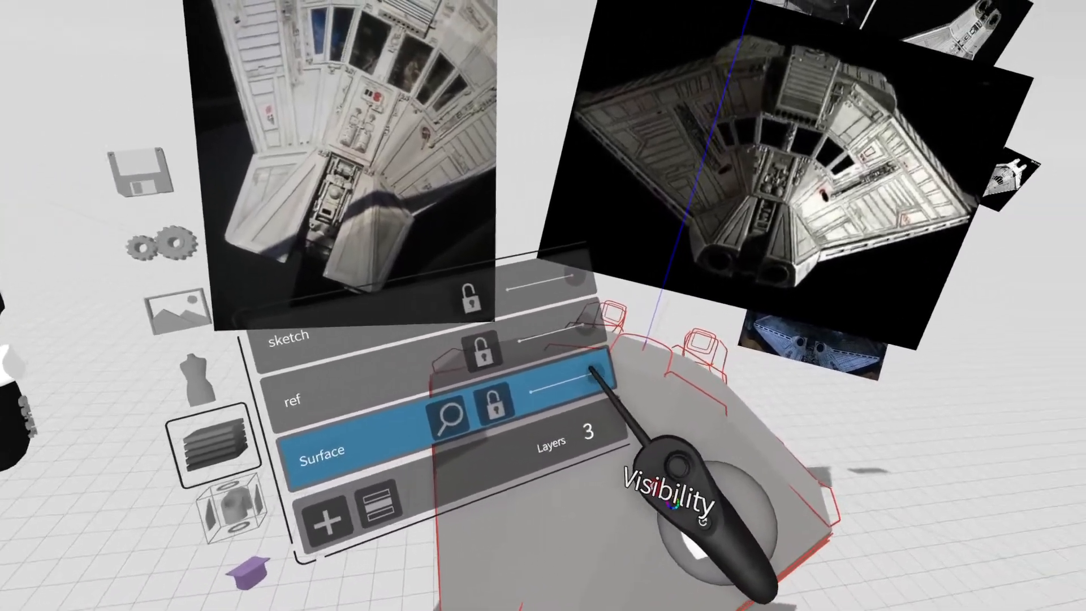
drag(597, 375, 563, 371)
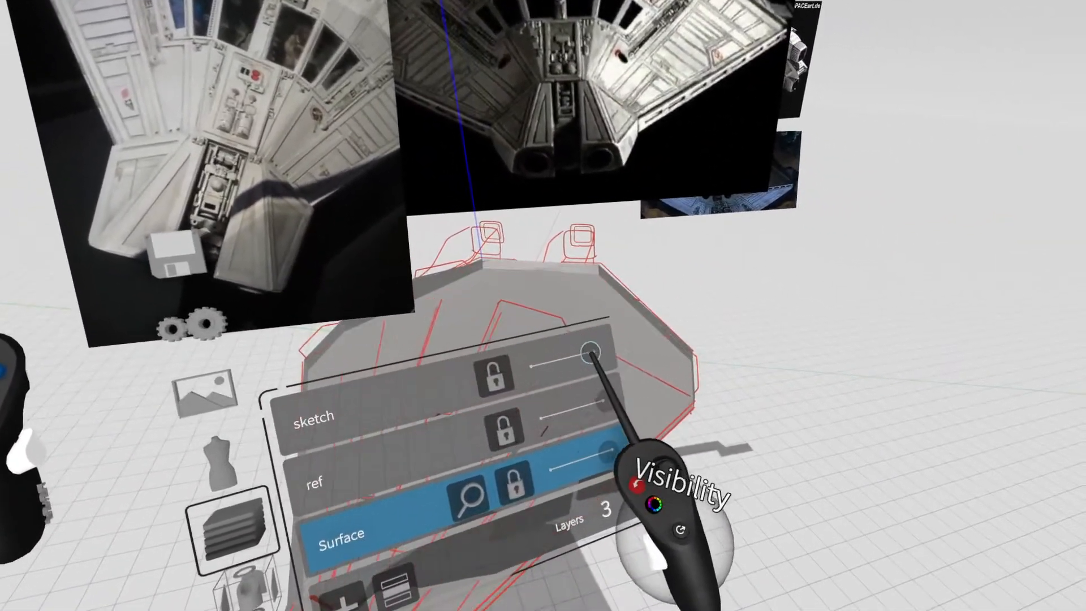
drag(591, 352, 559, 353)
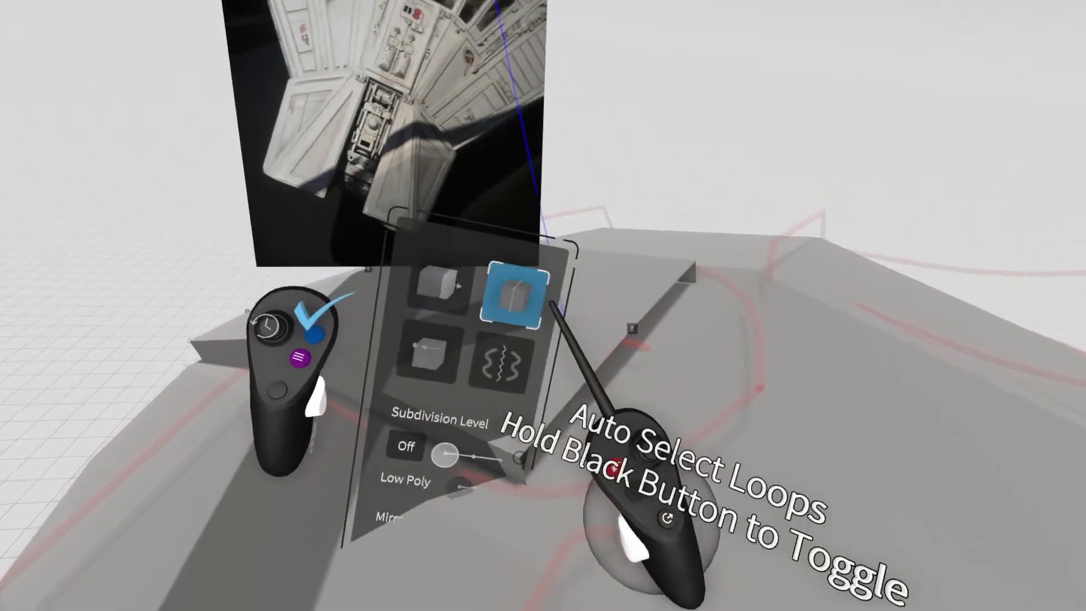
Turn off Auto Select Loops, then collapse and adjust the polygons at the curved recess on the hull along the sketched curve.
click(518, 301)
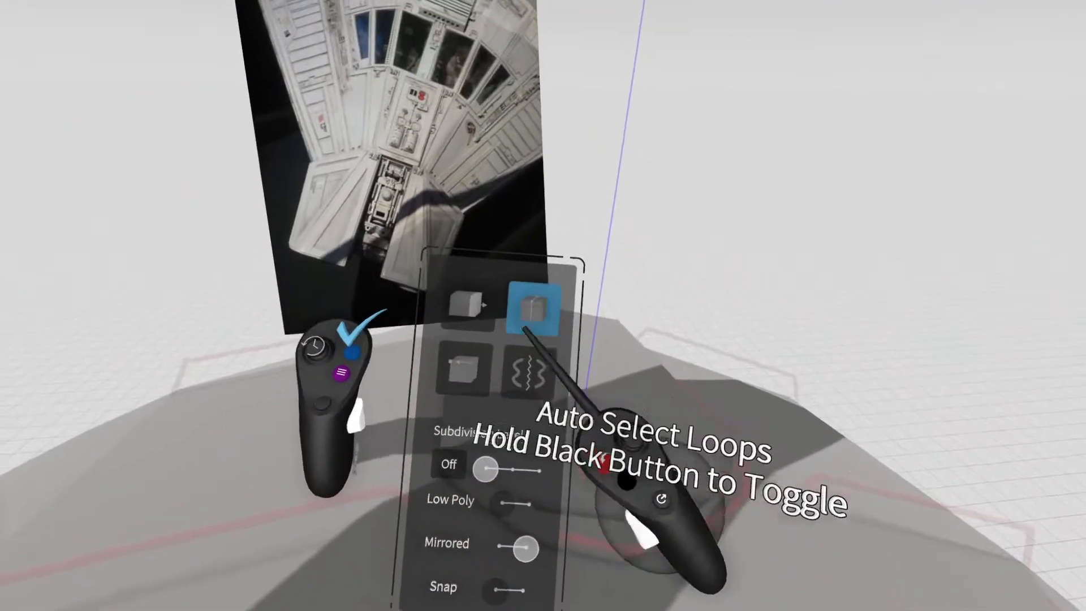
click(465, 367)
drag(528, 365, 581, 328)
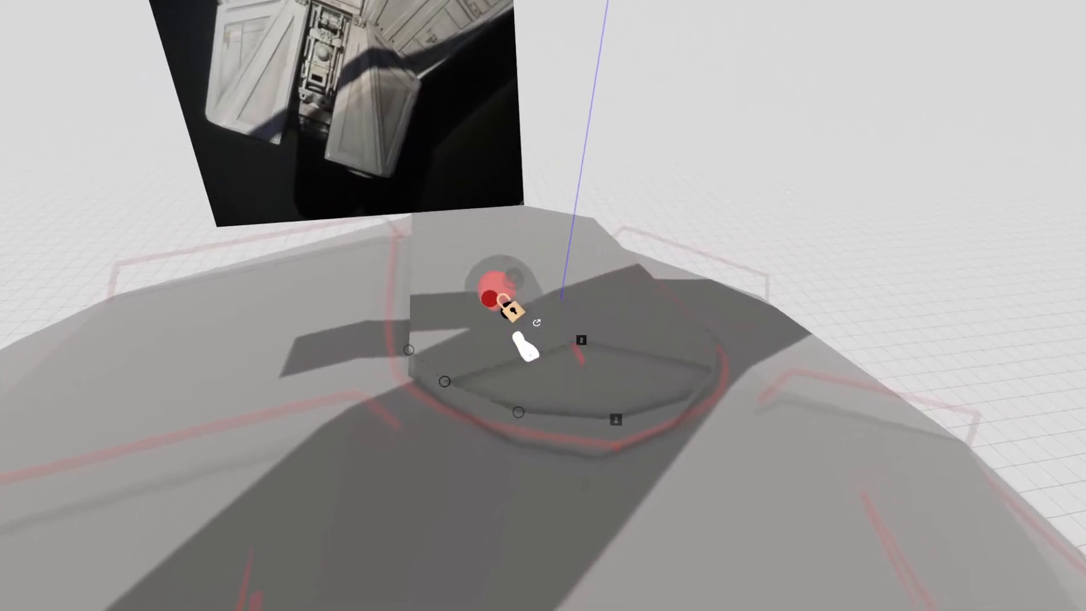
mouse_move(566, 327)
mouse_down()
mouse_move(560, 282)
mouse_move(555, 344)
mouse_up()
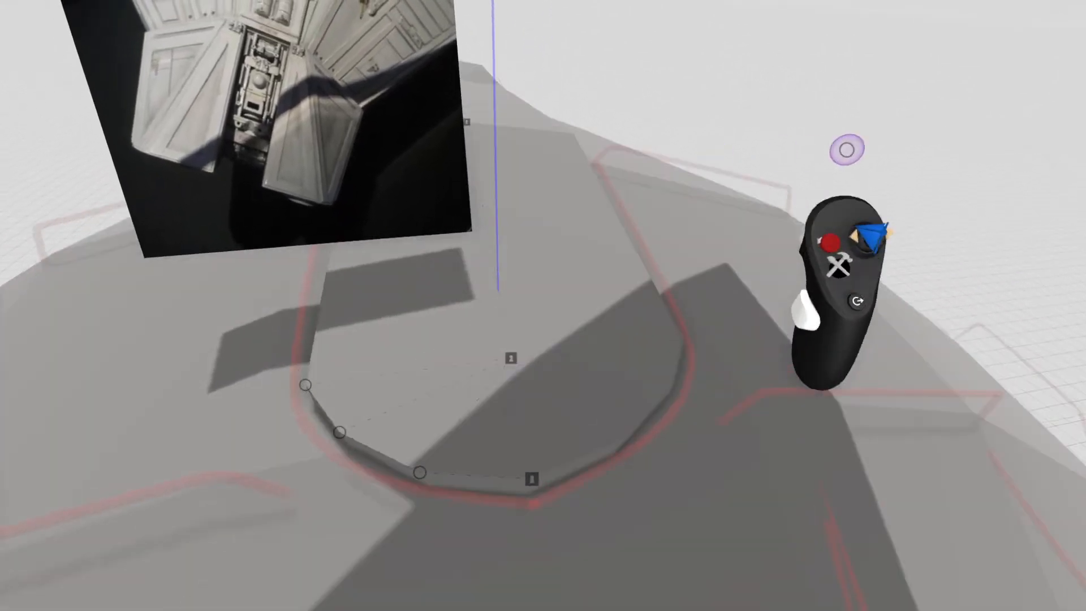
Try to collapse the polygons around the curved end of the recess from inside the hull.
click(916, 261)
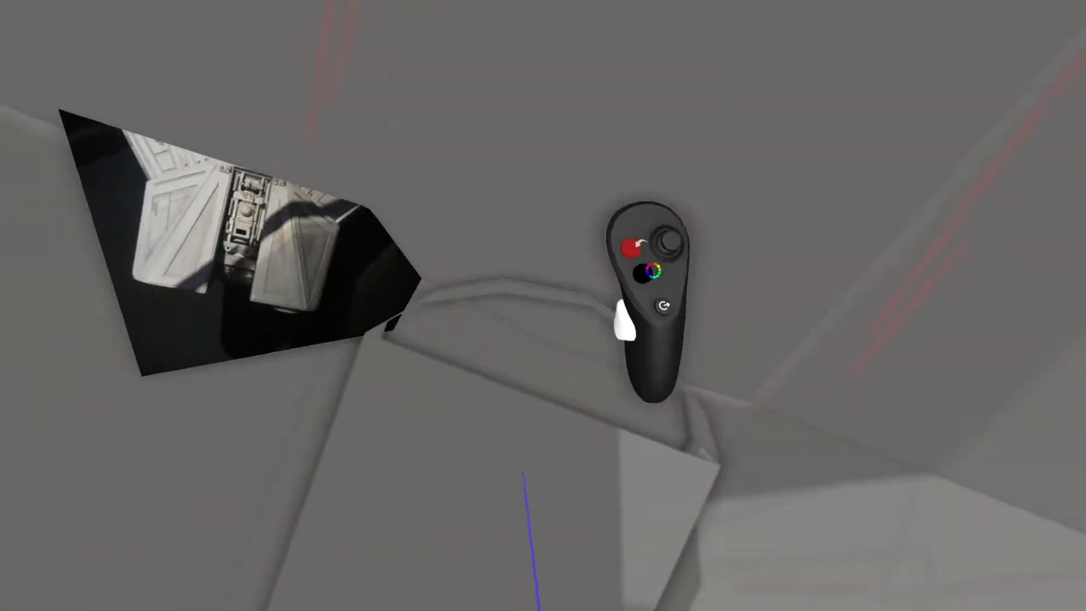
click(596, 192)
mouse_move(563, 395)
mouse_down()
mouse_move(638, 388)
mouse_move(571, 397)
mouse_up()
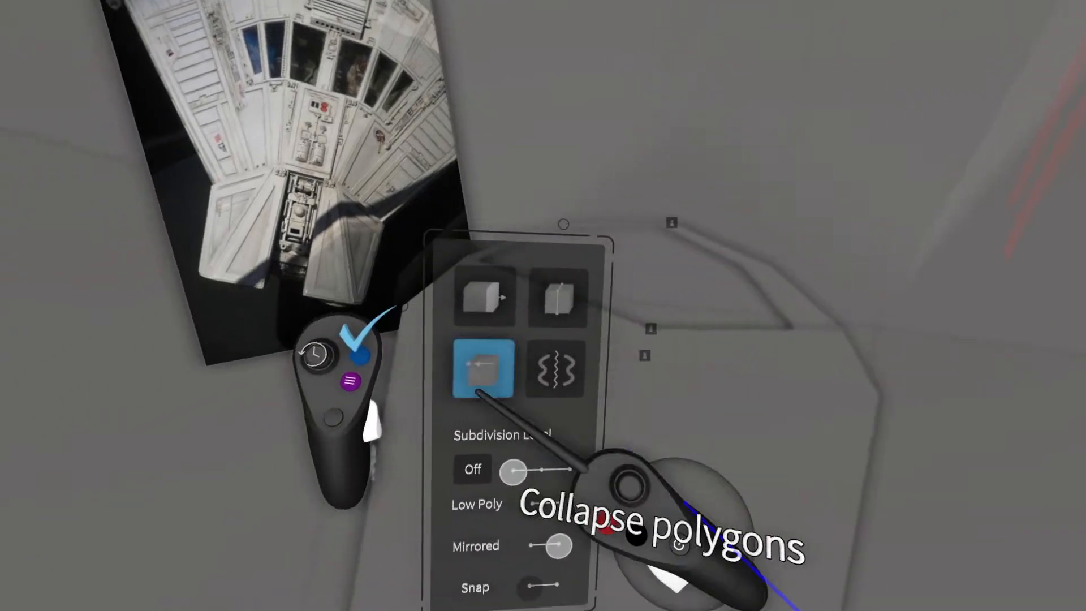
click(485, 368)
click(579, 269)
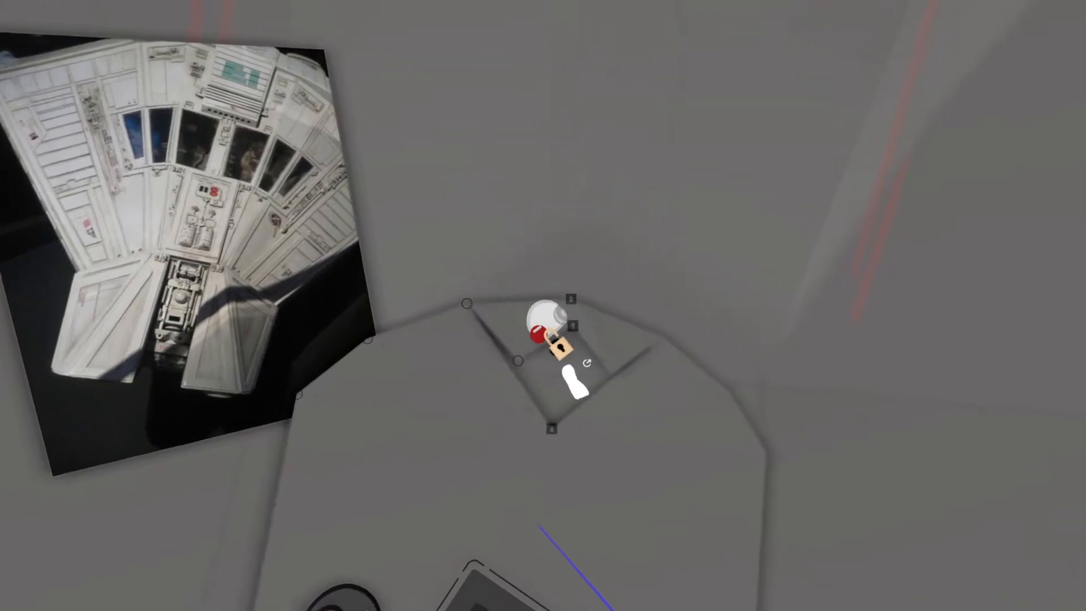
key(ctrl+z)
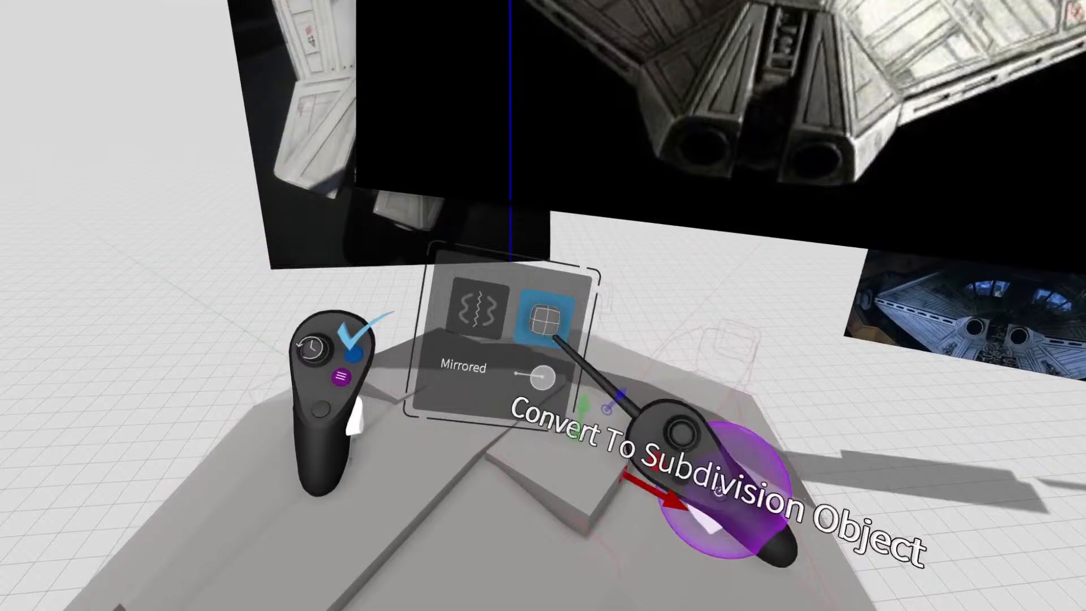
Convert the mirrored raised block on top of the hull to a subdivision object.
click(557, 338)
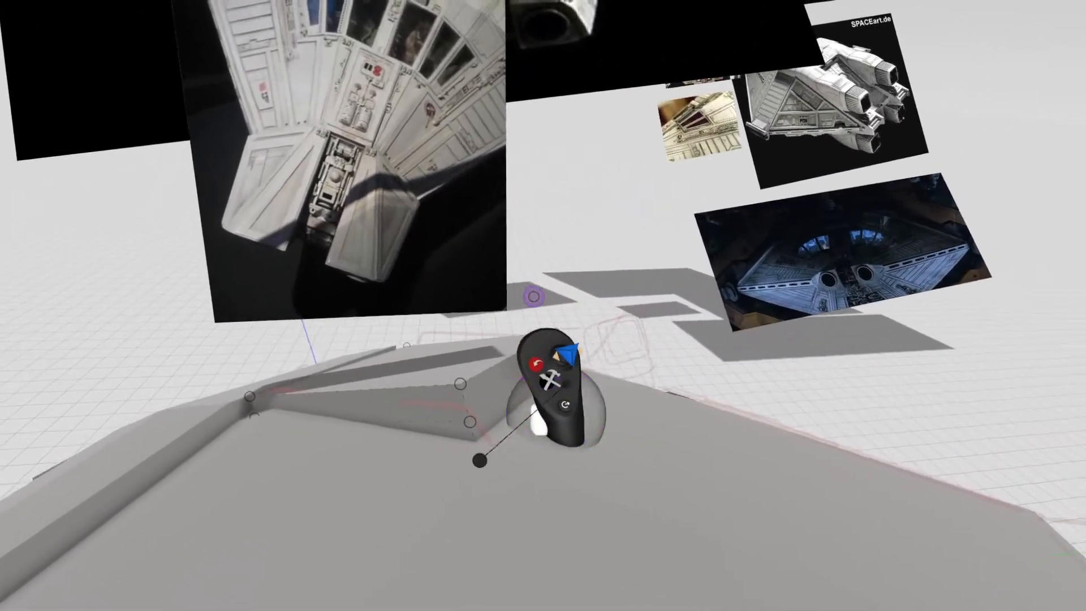
Adjust the corner points at the end of the raised block on top of the hull to follow the sketched curve.
drag(480, 460, 540, 455)
key(ctrl+z)
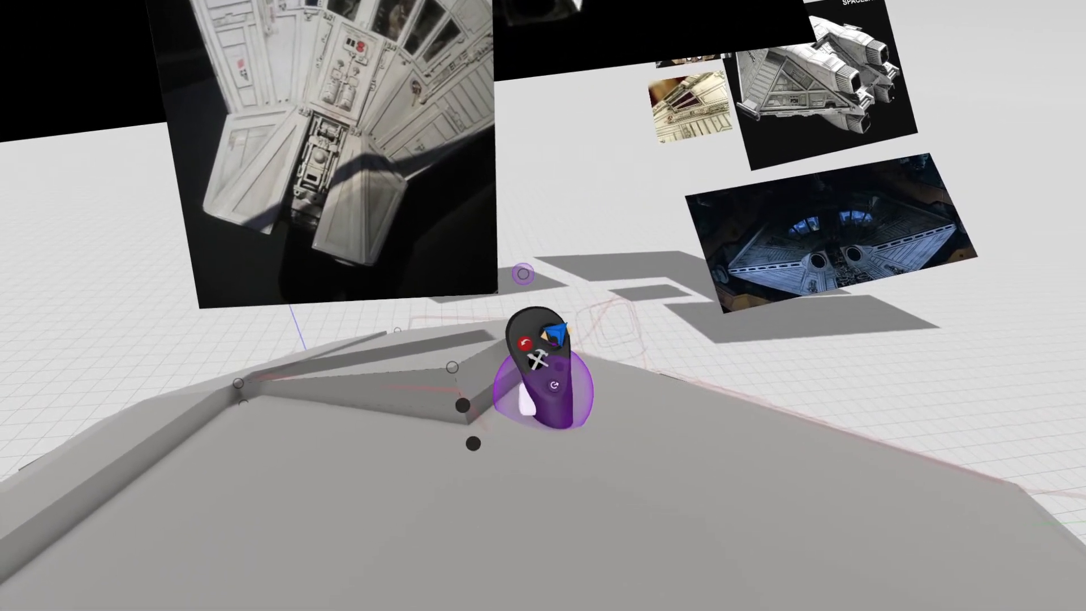
drag(469, 425, 699, 475)
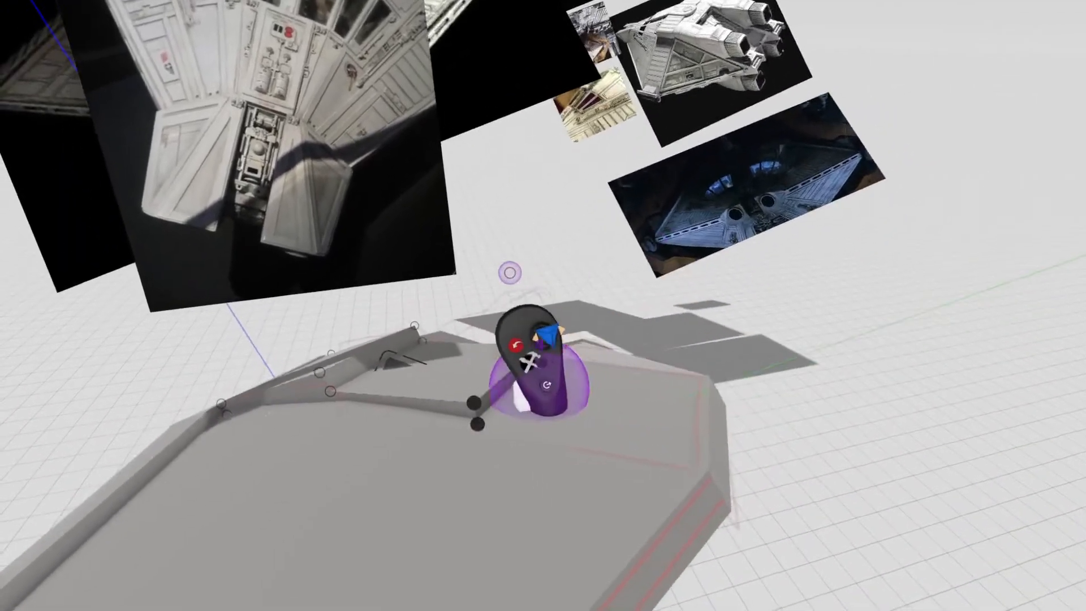
drag(475, 412, 527, 435)
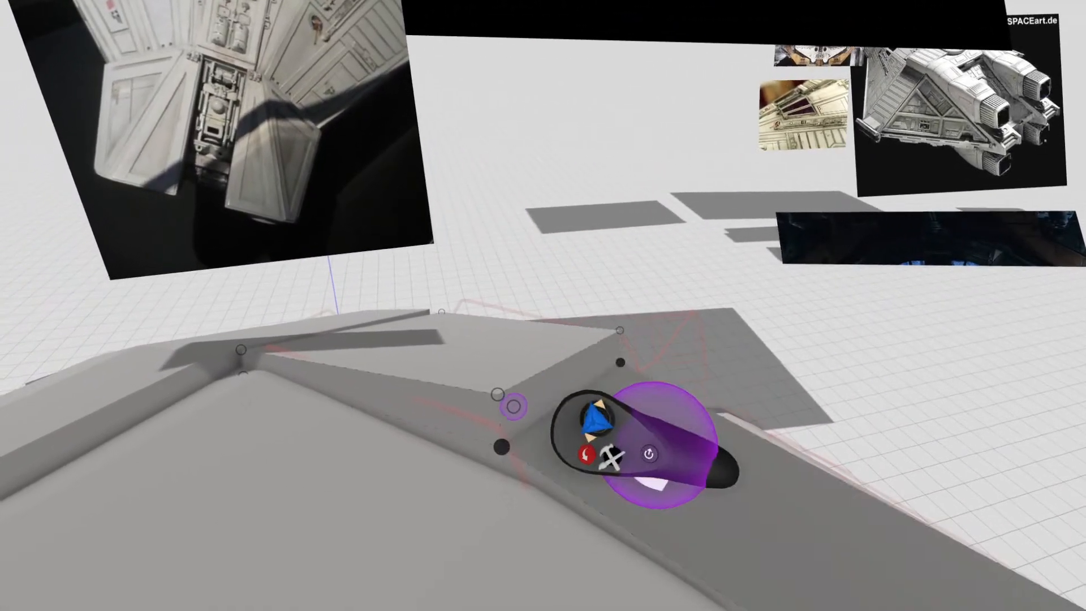
click(507, 413)
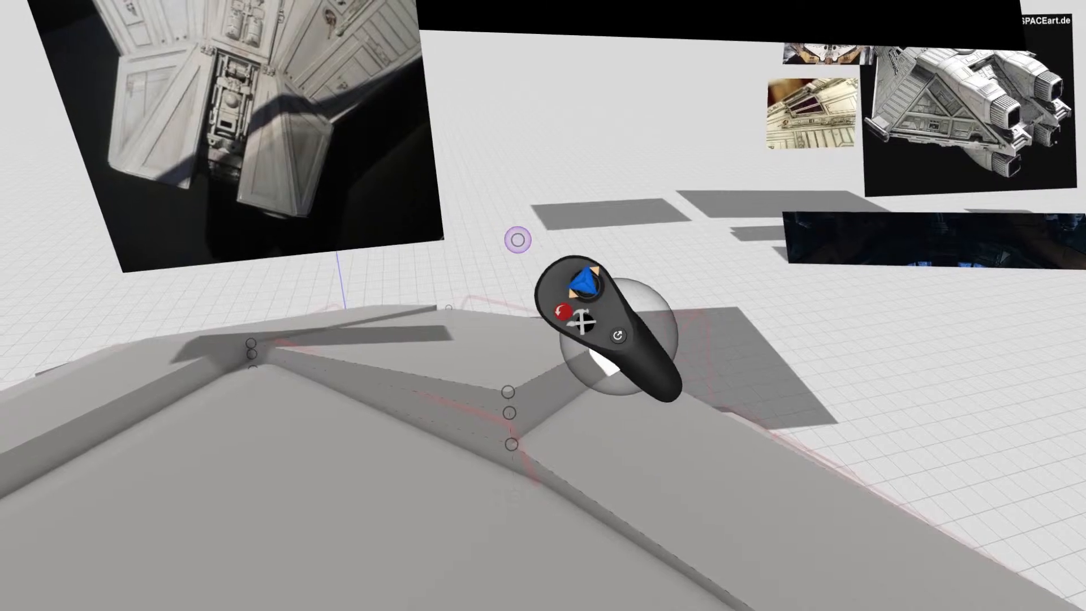
key(ctrl+z)
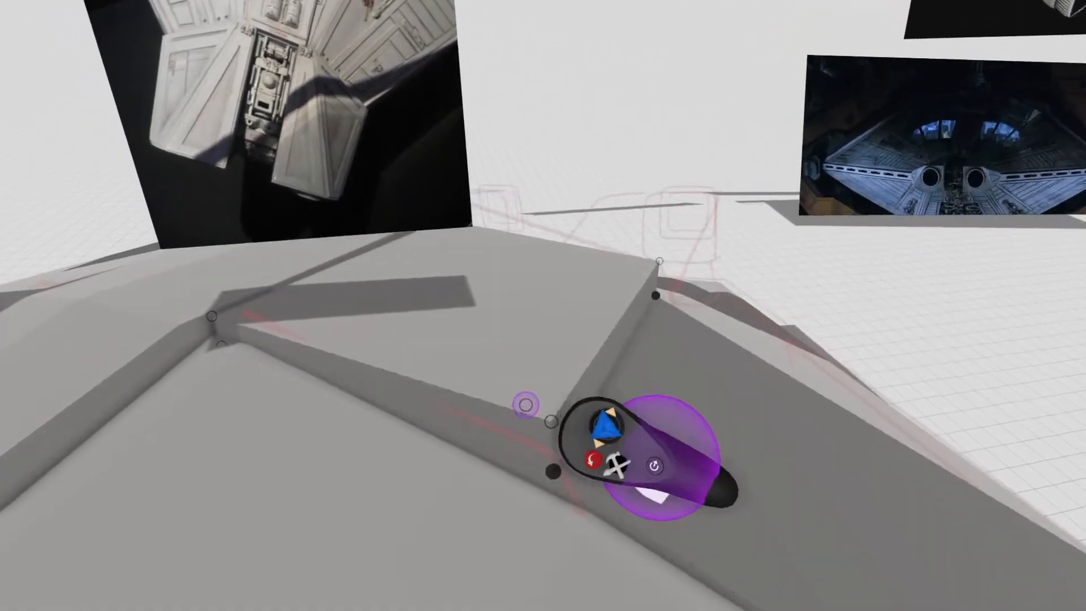
click(526, 405)
click(540, 435)
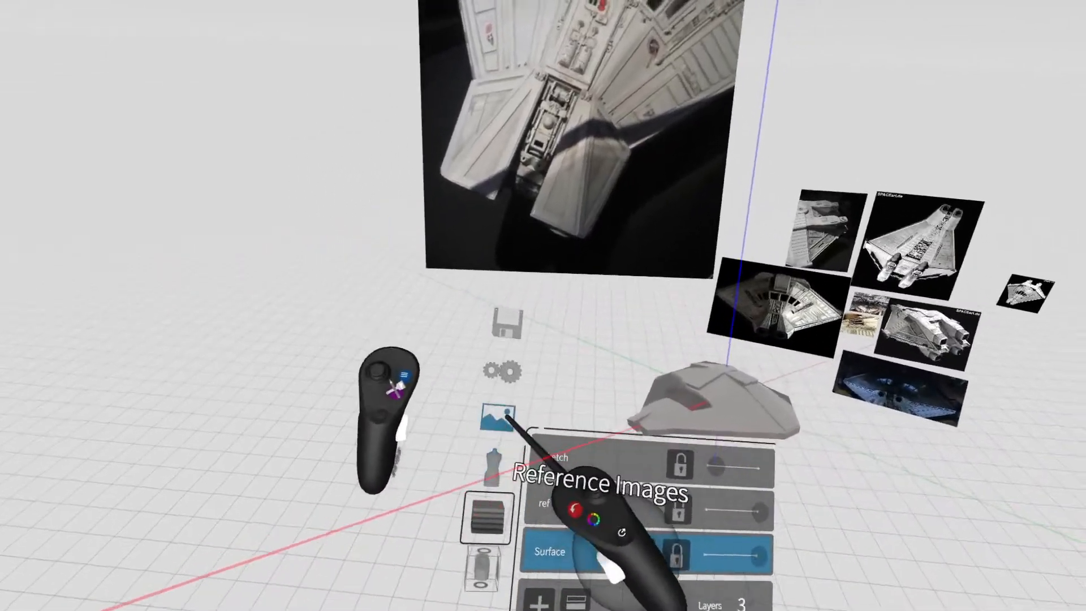
Save the hull as a prefab in the Narcissus folder and set the saved model up for import.
click(492, 467)
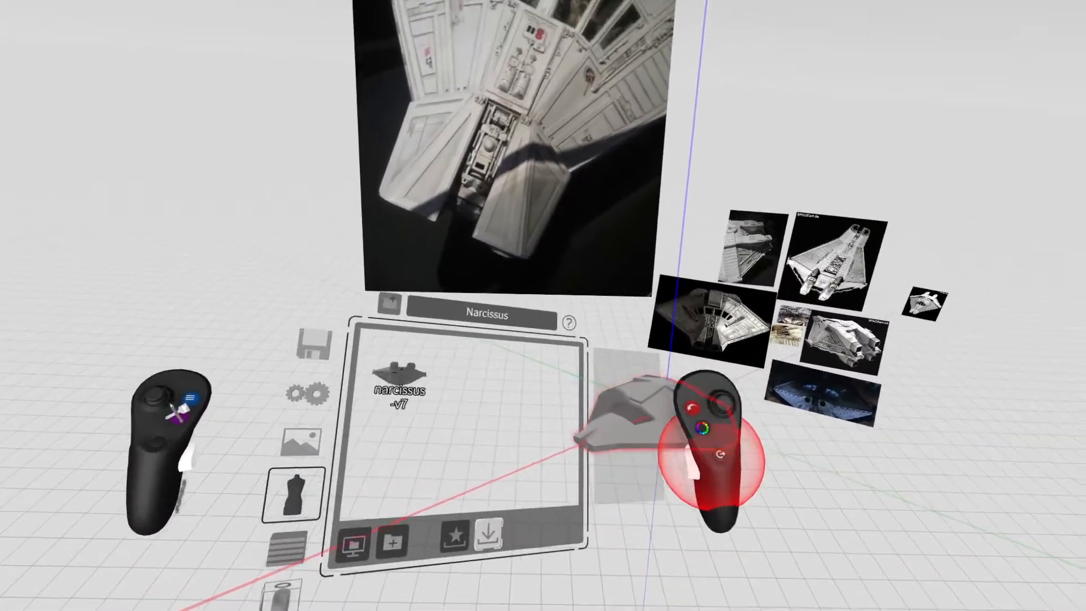
drag(740, 444, 673, 462)
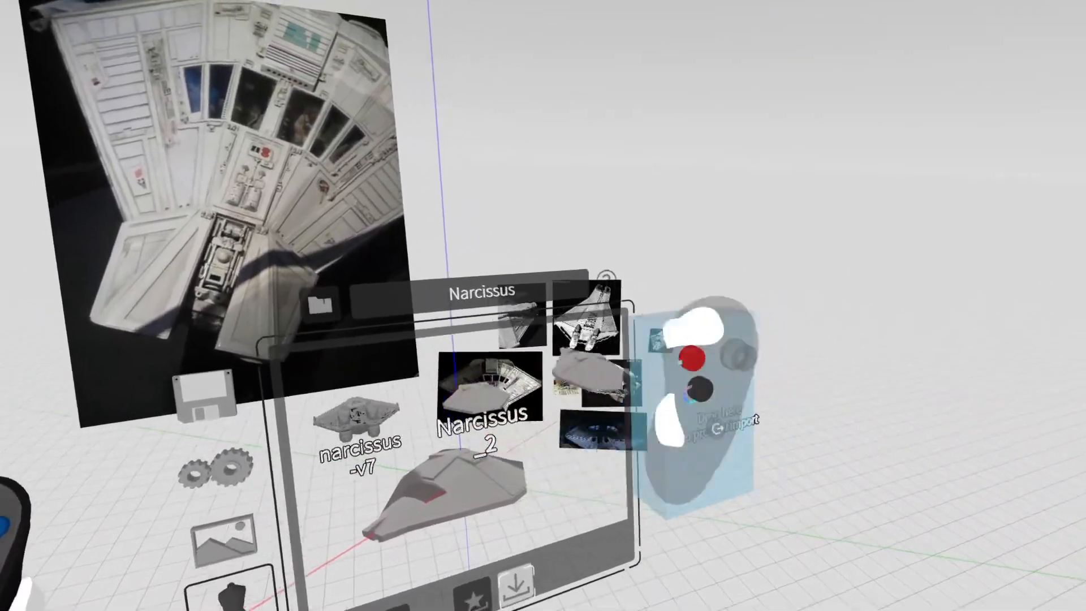
drag(591, 371, 575, 433)
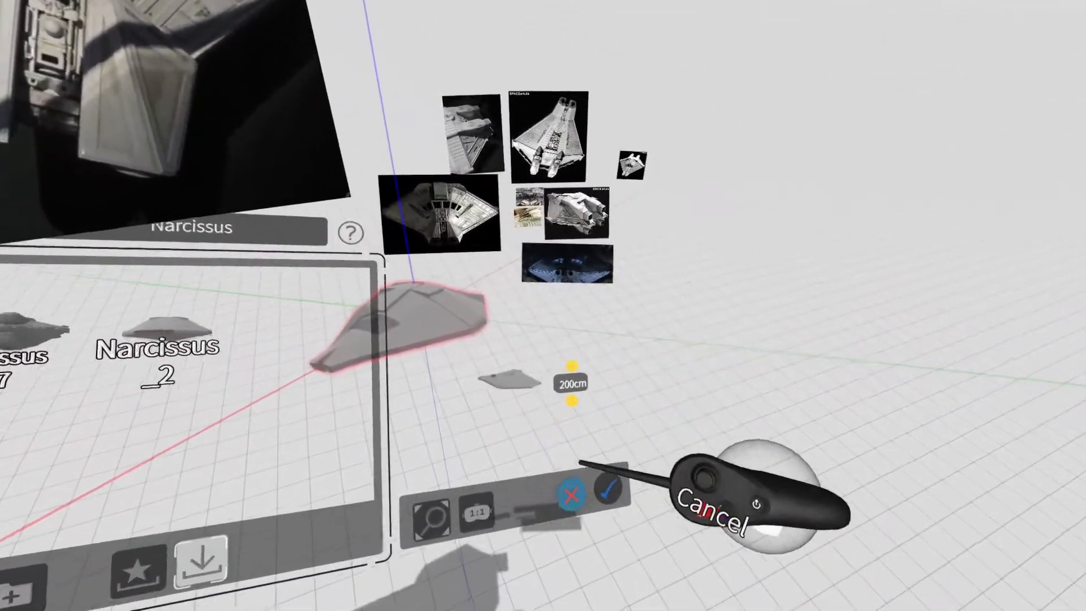
click(498, 474)
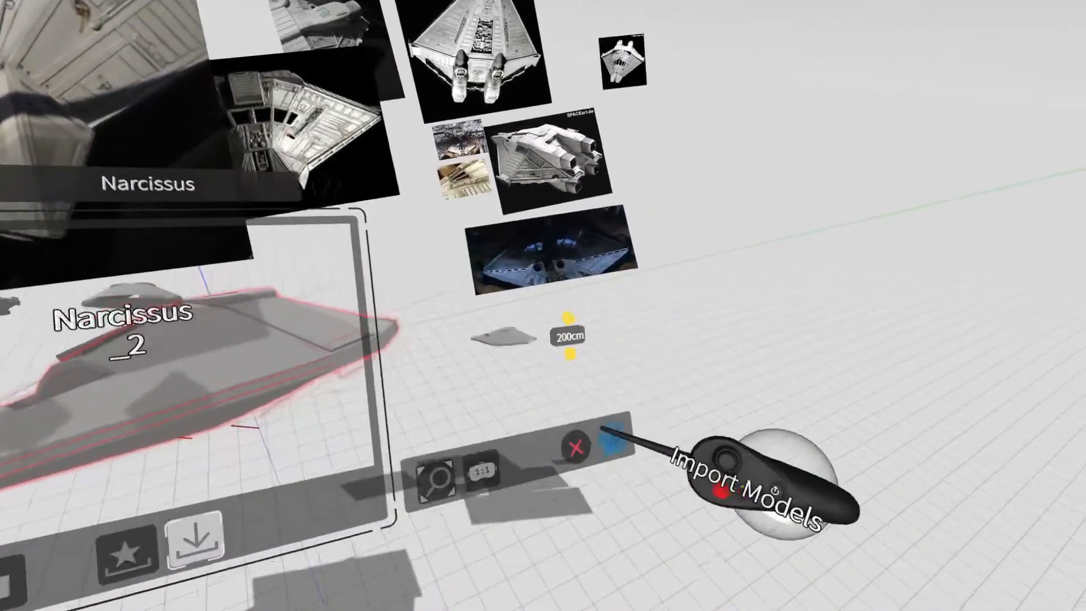
click(606, 436)
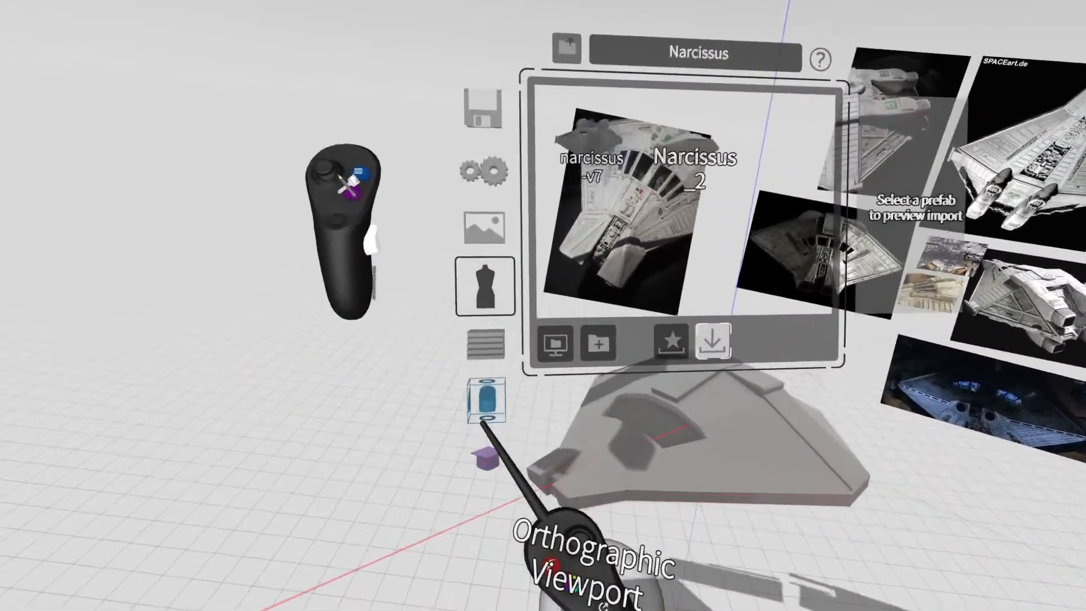
Open the tutorial library and play the 03. HEADPHONES_SKETCHING video, pausing and resuming it before dismissing its player.
click(485, 458)
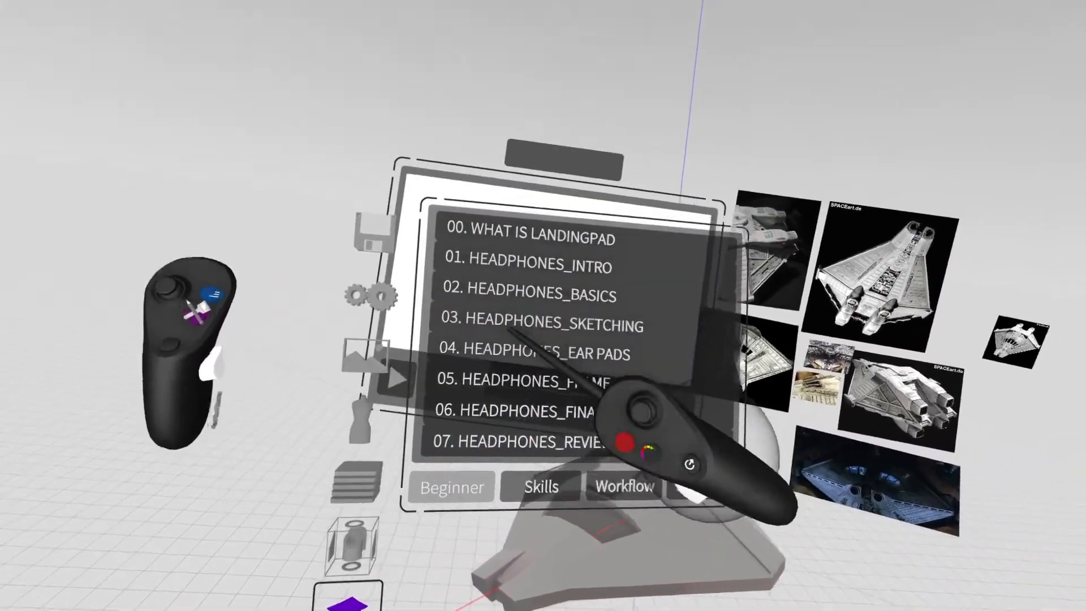
click(511, 328)
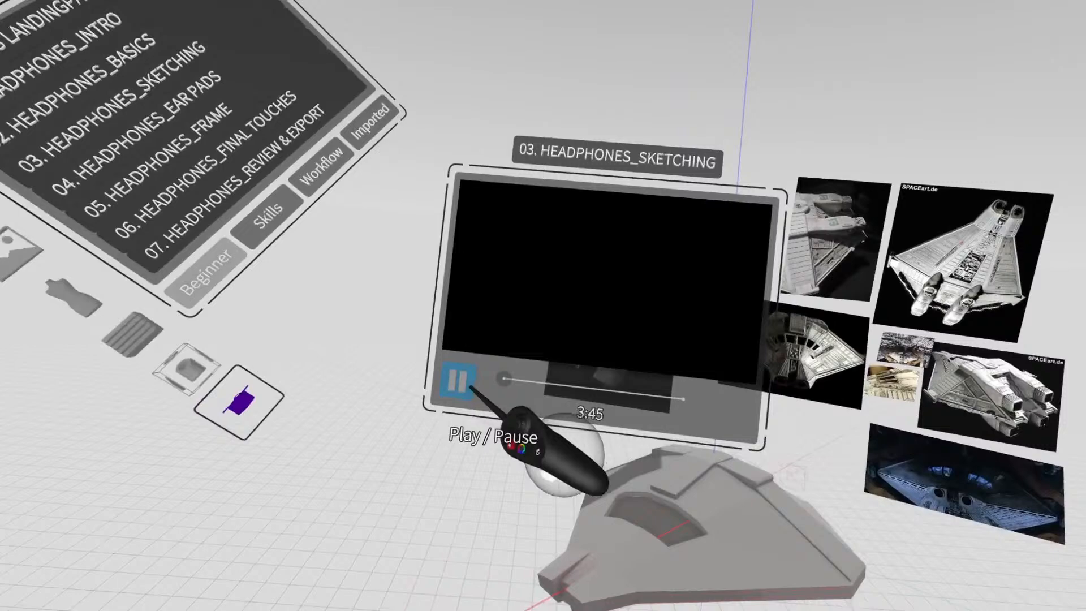
click(476, 370)
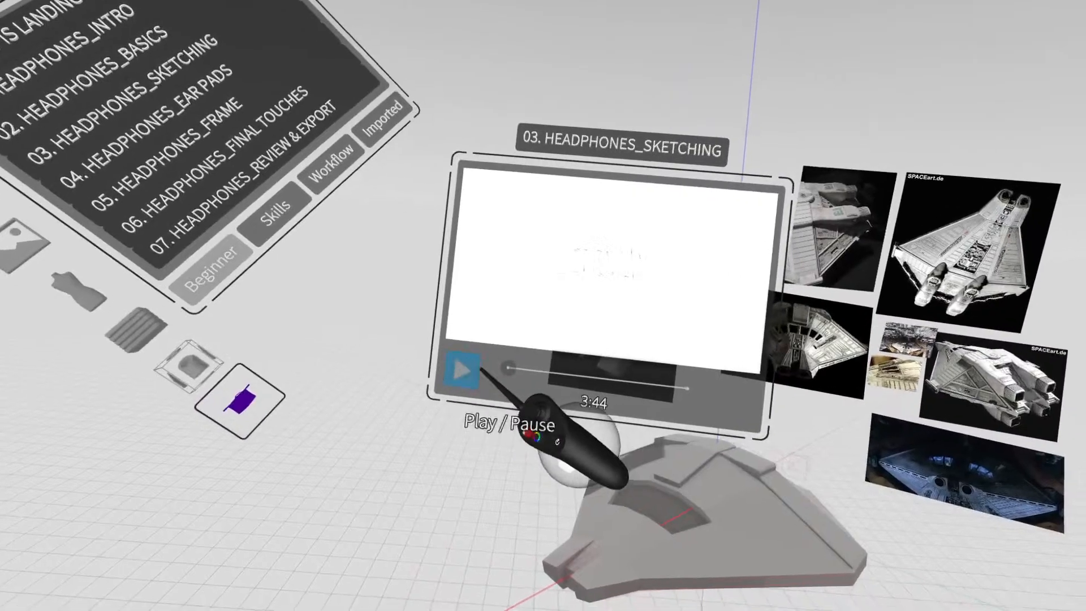
click(463, 370)
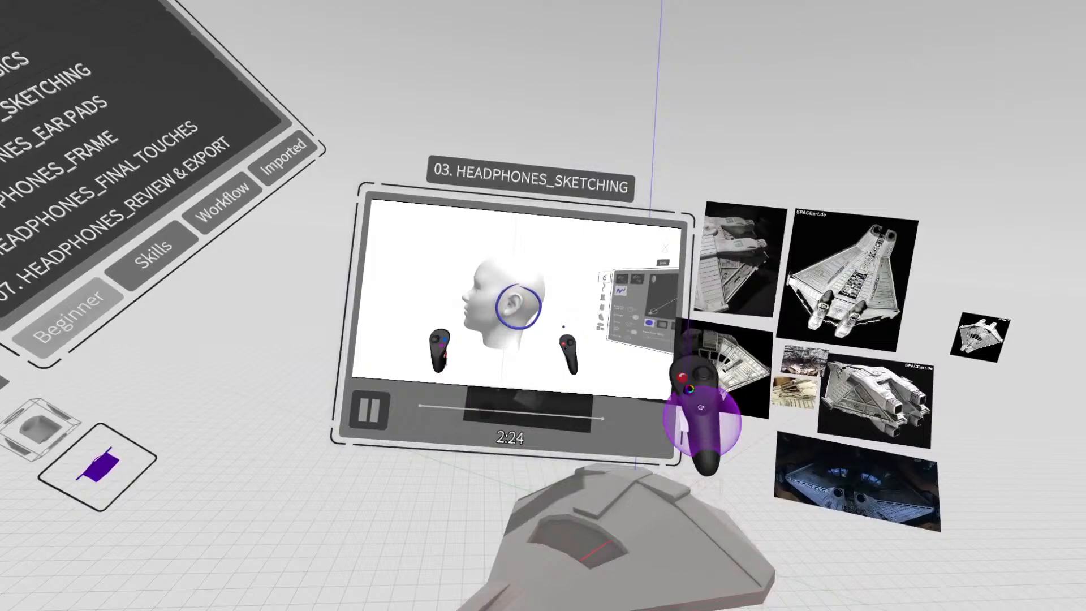
click(704, 424)
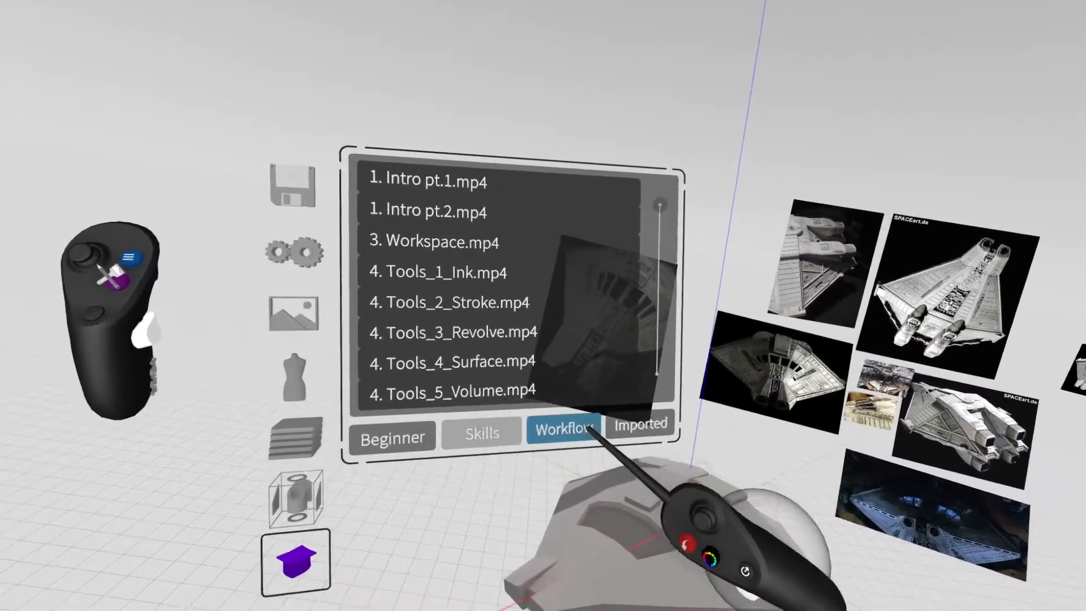
Look through the Workflow, Imported and Beginner categories of tutorial videos.
click(558, 464)
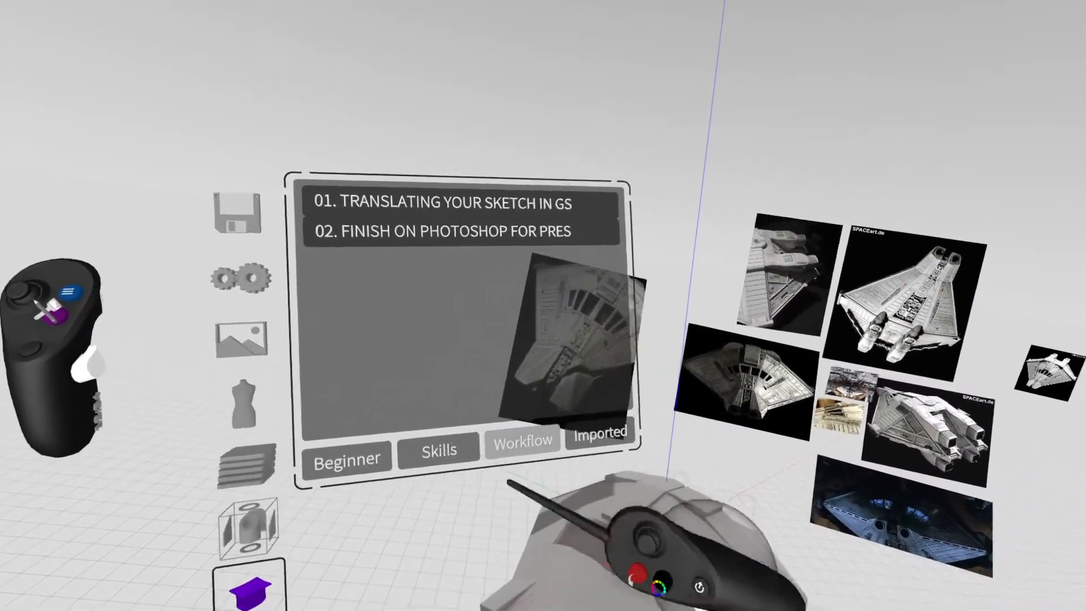
click(615, 464)
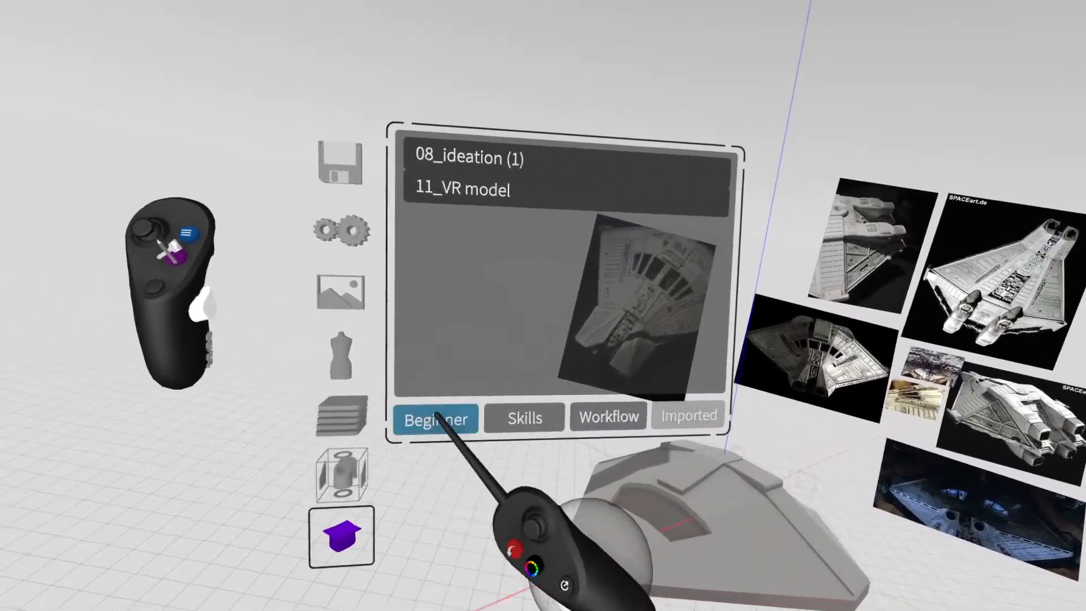
click(354, 449)
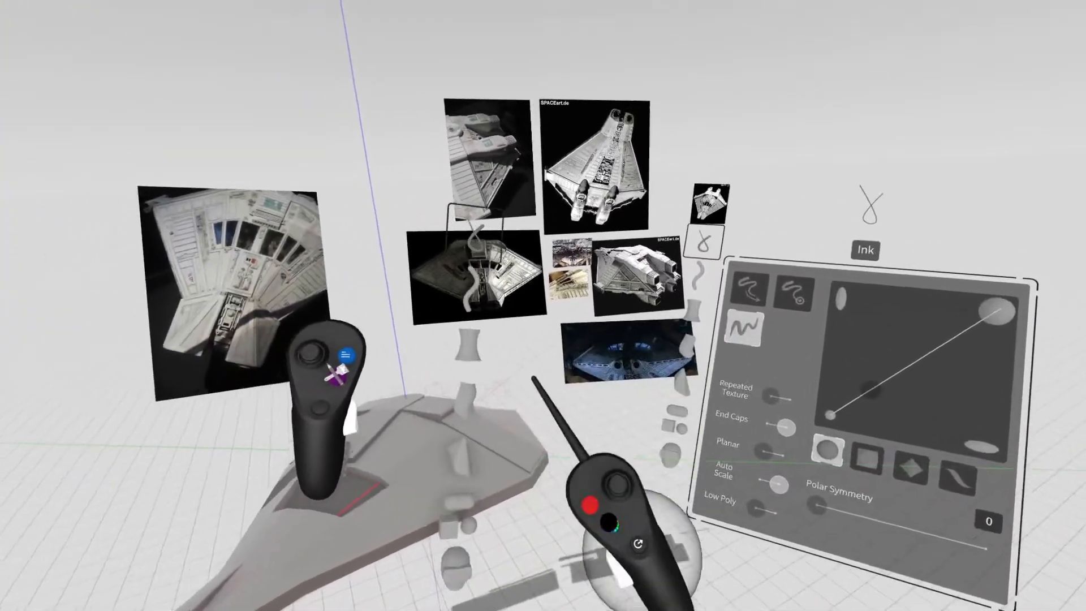
Review the settings of the creation tools from Stroke through Revolve and Surface to Volume.
click(475, 309)
click(470, 368)
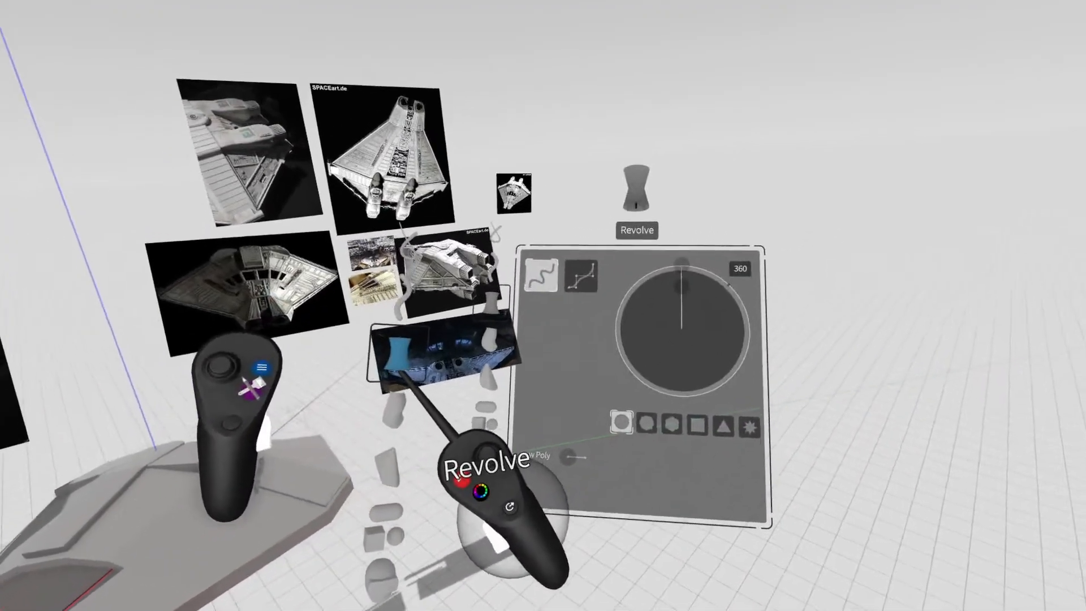
click(465, 418)
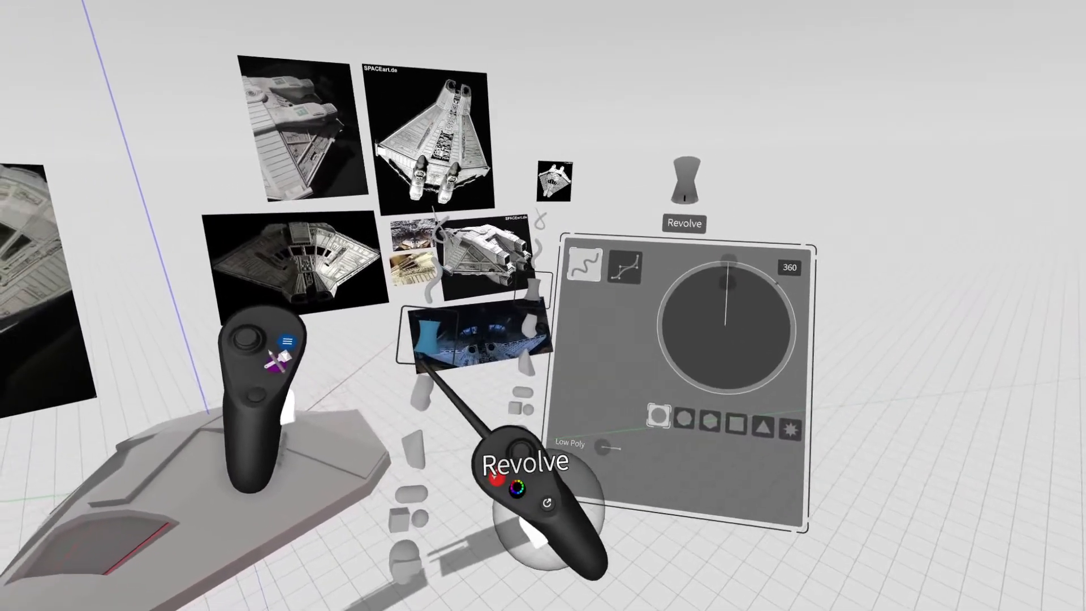
click(420, 391)
click(416, 447)
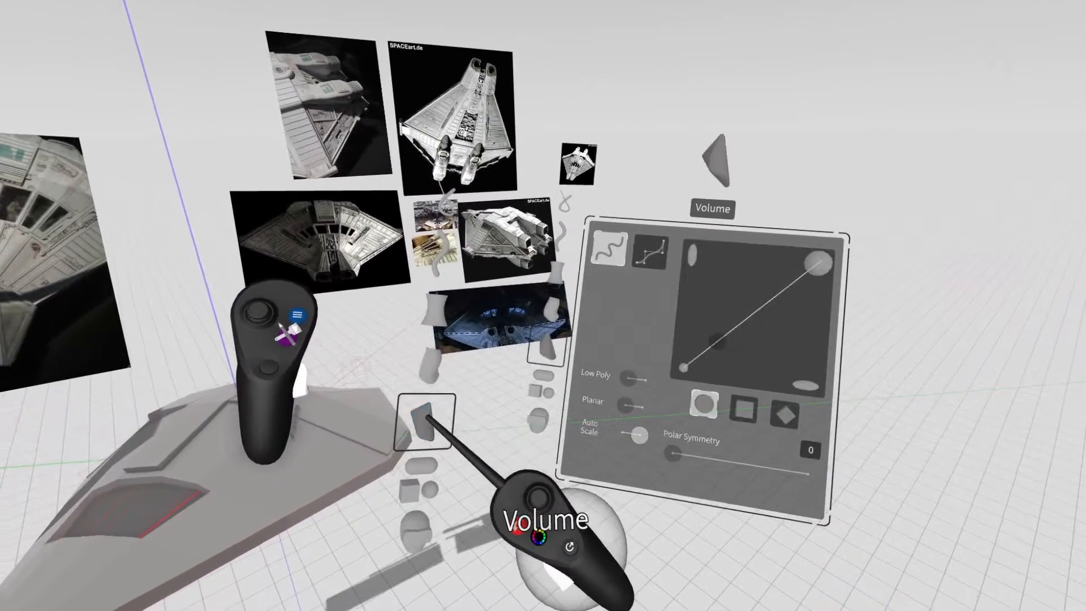
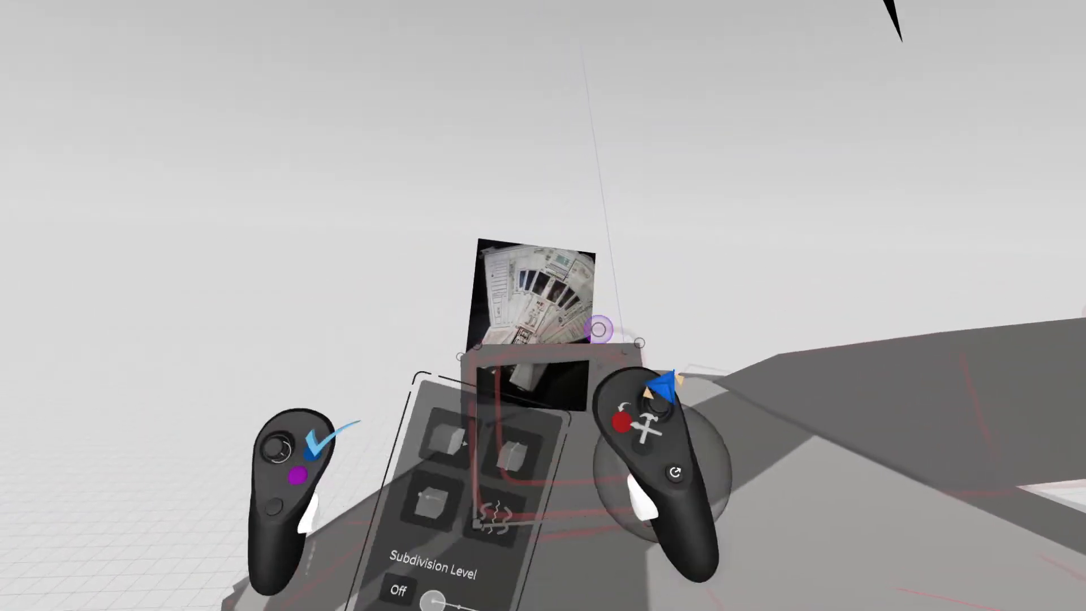
Add a mirrored subdivision plane beside the red guide line on the hull's underside and turn its subdivision level off.
click(533, 408)
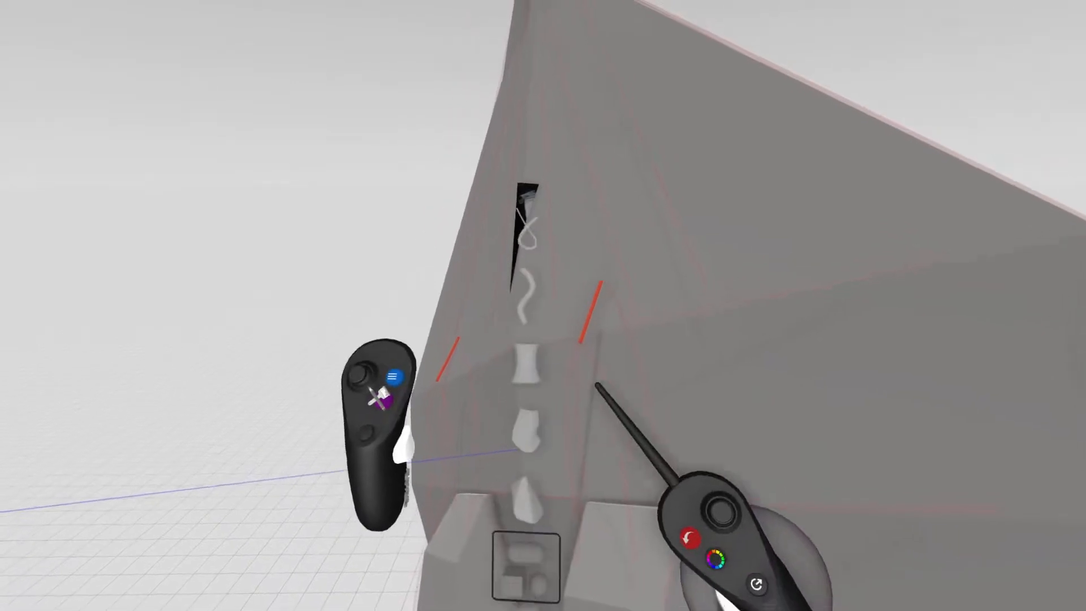
click(521, 470)
click(507, 400)
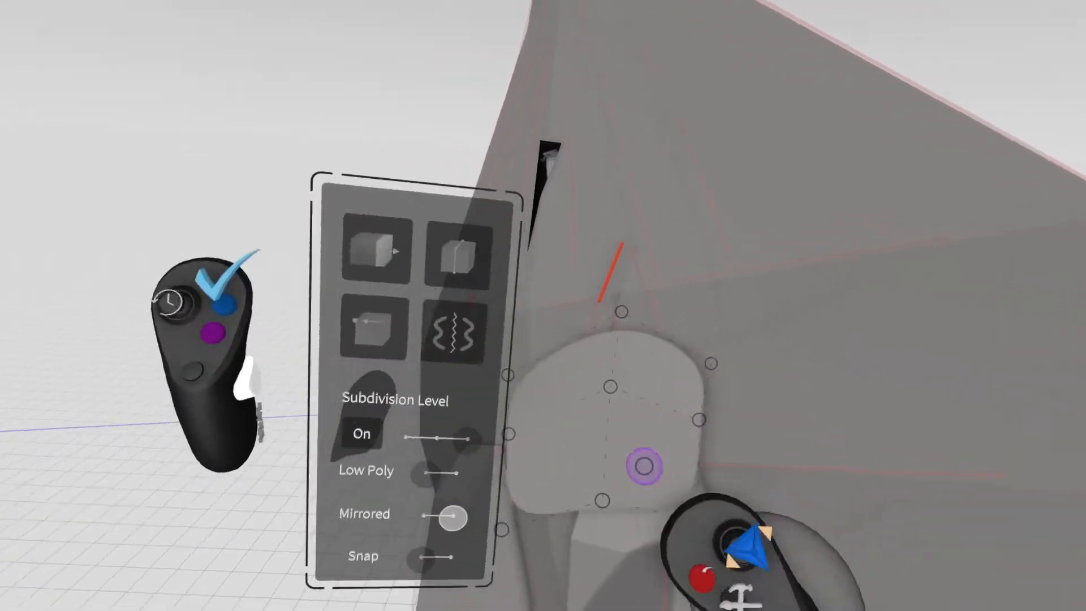
drag(560, 431, 497, 433)
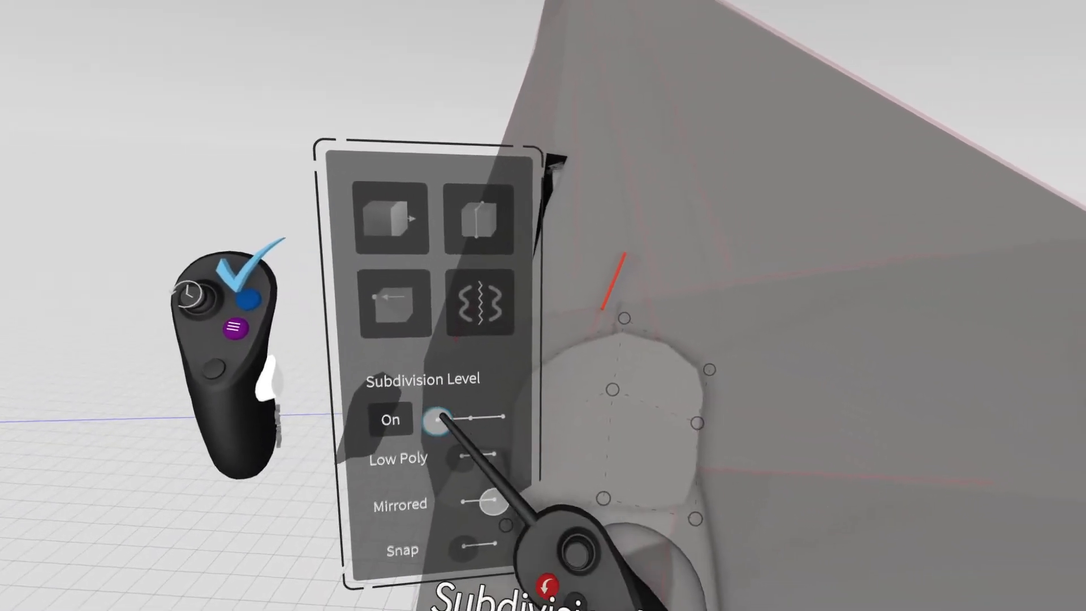
drag(431, 411, 489, 406)
click(375, 412)
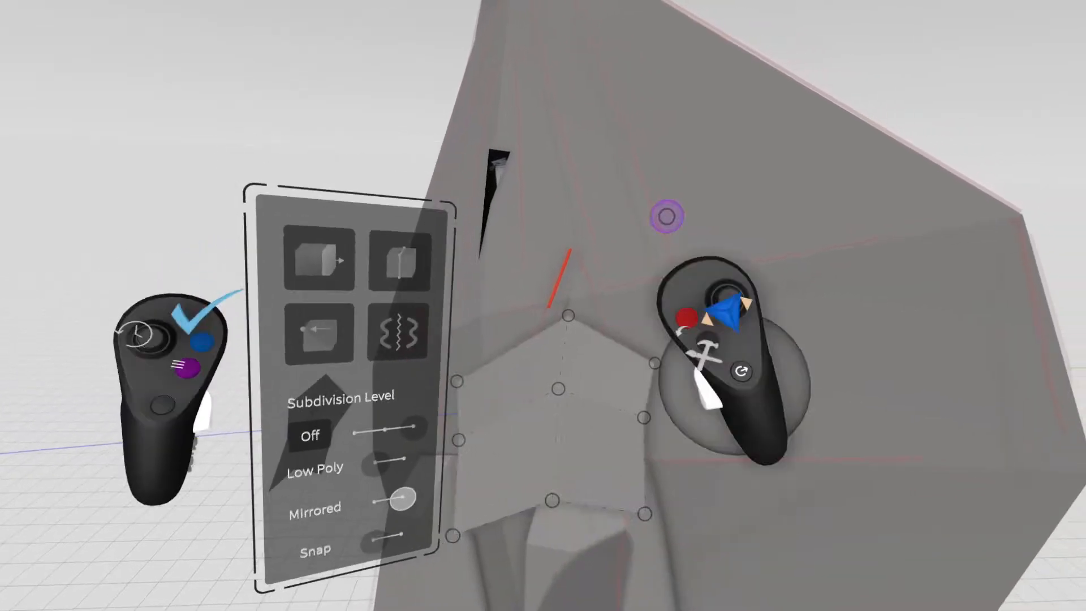
key(Return)
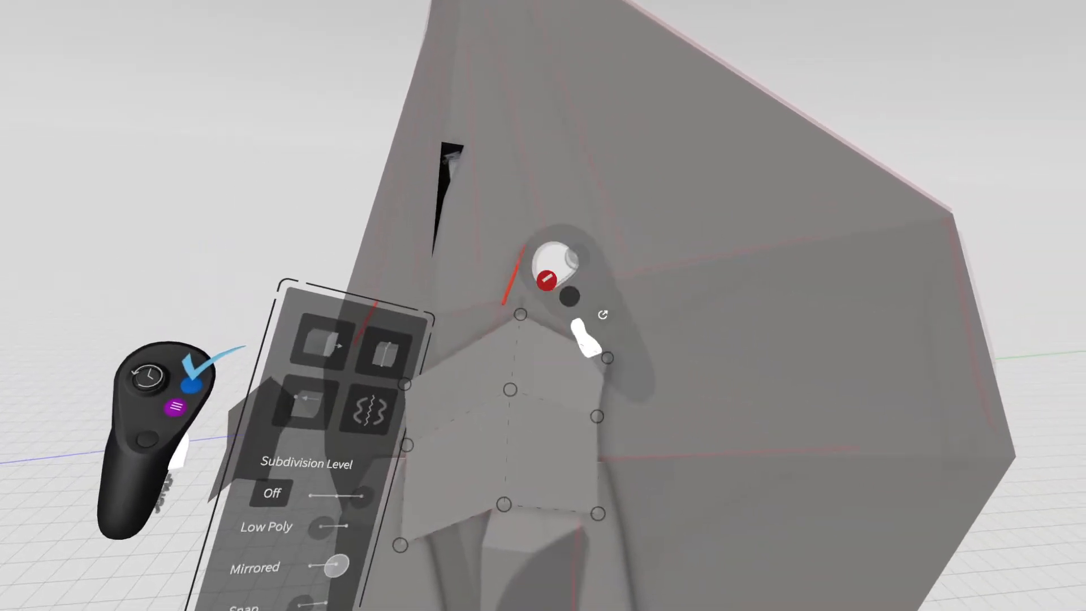
key(Return)
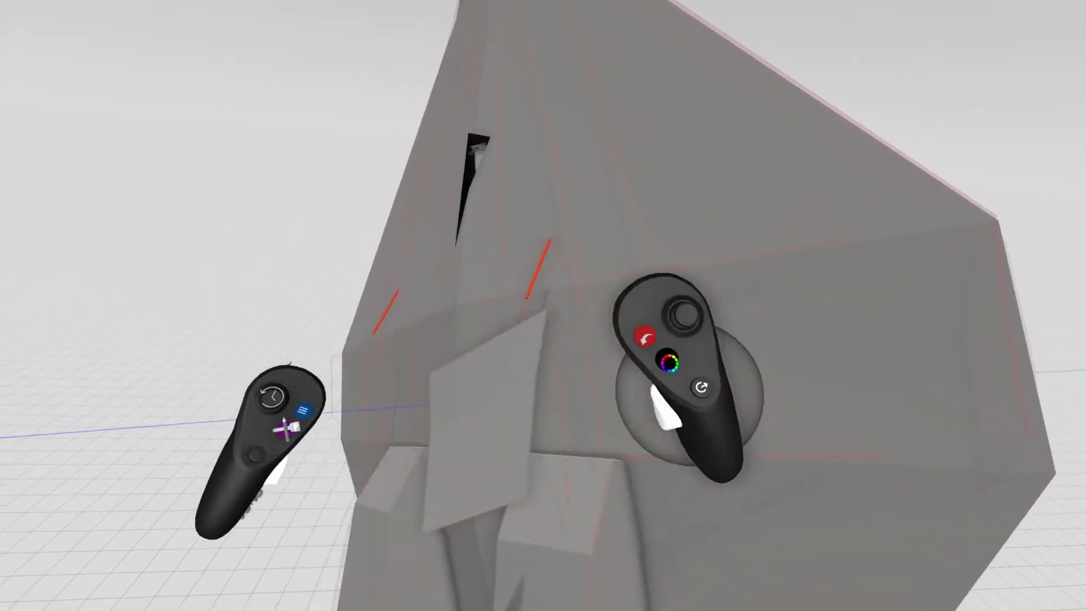
Extend the face inside the mirrored recess on the hull's underside towards its pointed end, and adjust the Auto Select Loops option.
drag(585, 305, 631, 316)
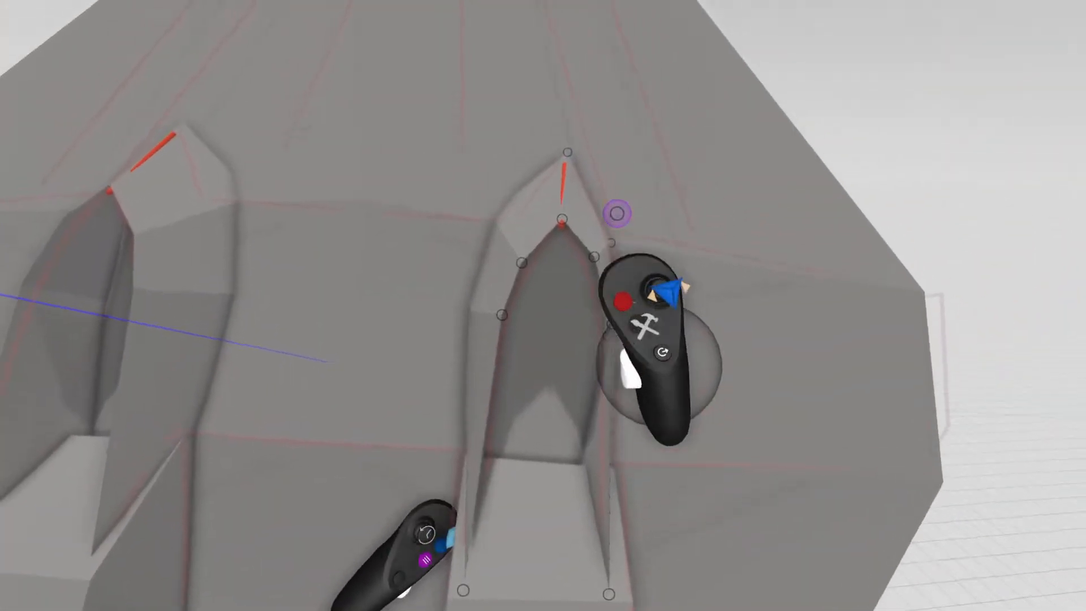
drag(506, 440, 529, 258)
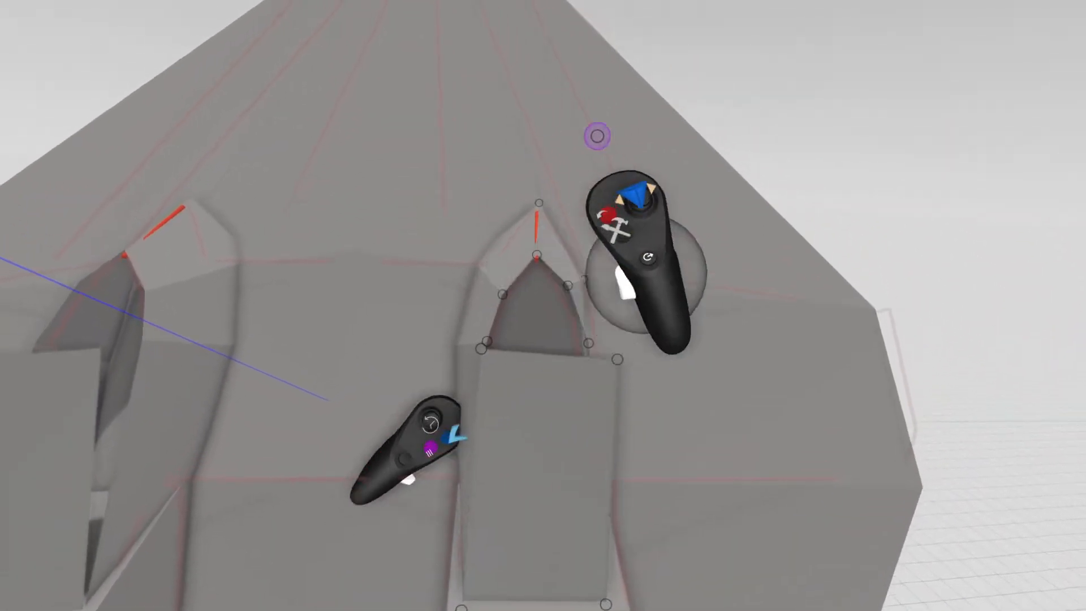
drag(639, 399, 560, 324)
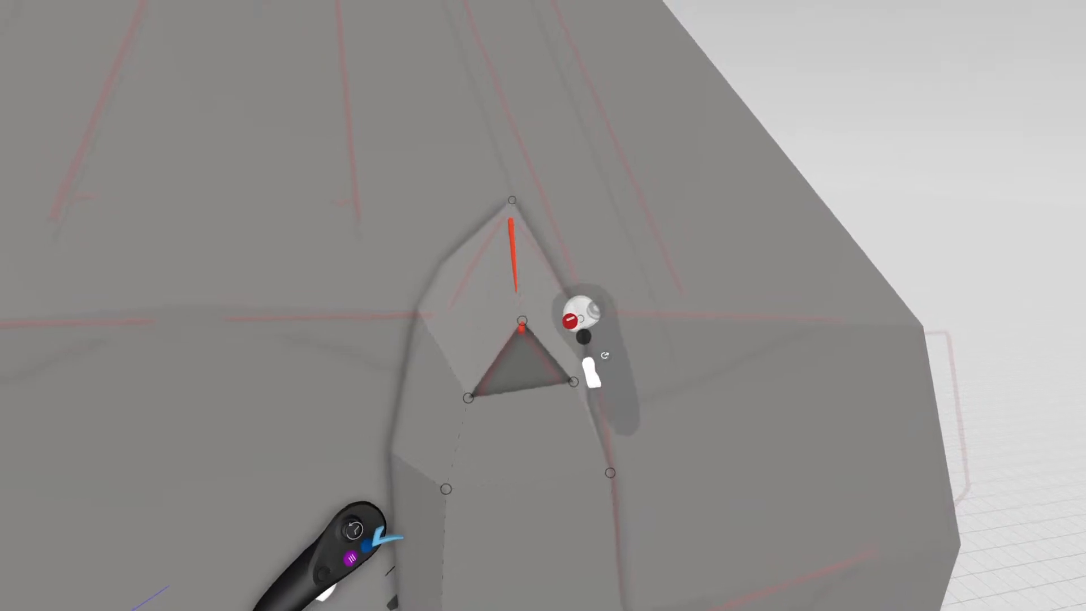
click(539, 364)
click(547, 359)
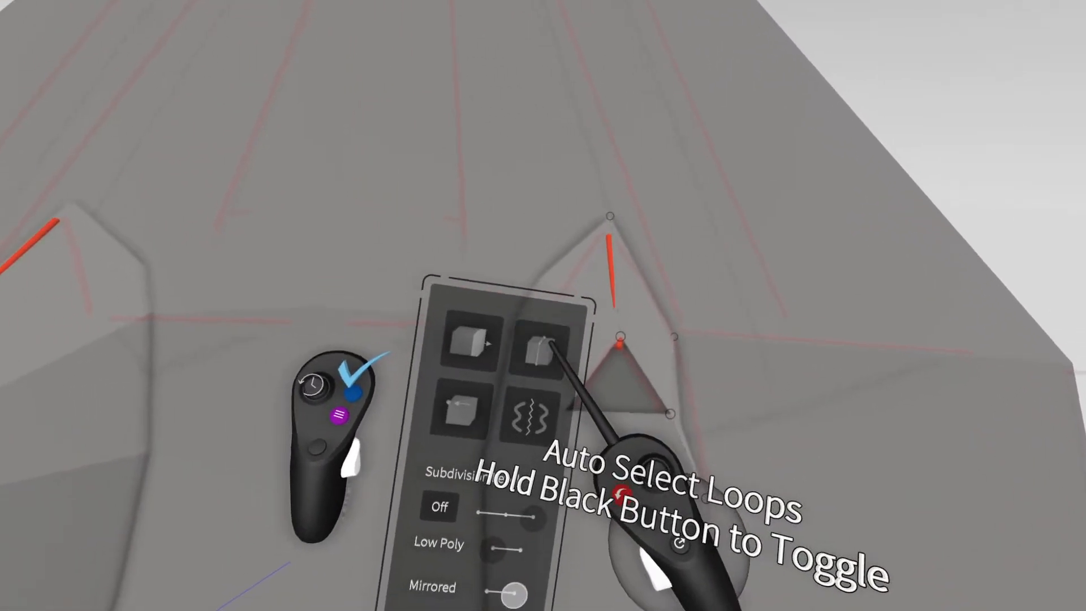
click(473, 388)
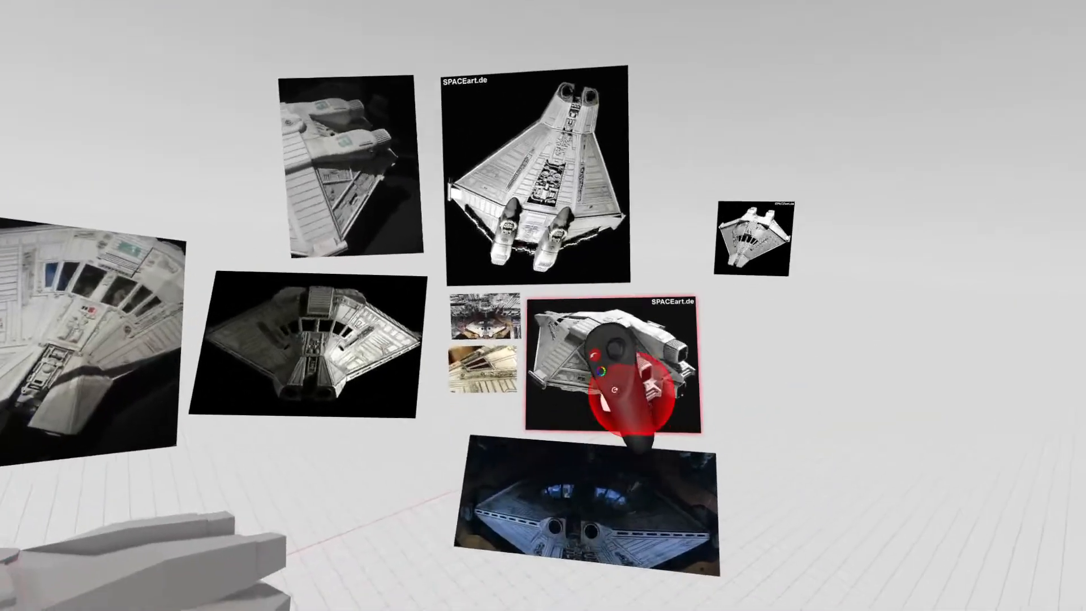
Reposition the reference photo showing the ship's engines from a three-quarter rear view.
drag(635, 368, 531, 594)
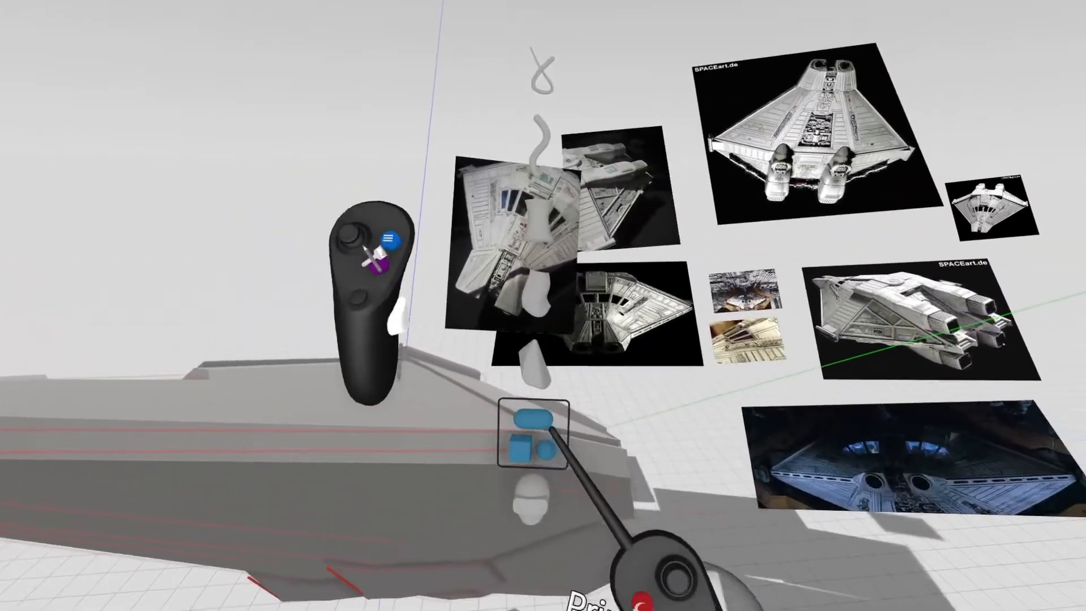
Give the Stroke tool a square profile with round end caps off for the struts across the hull's window recess.
click(534, 421)
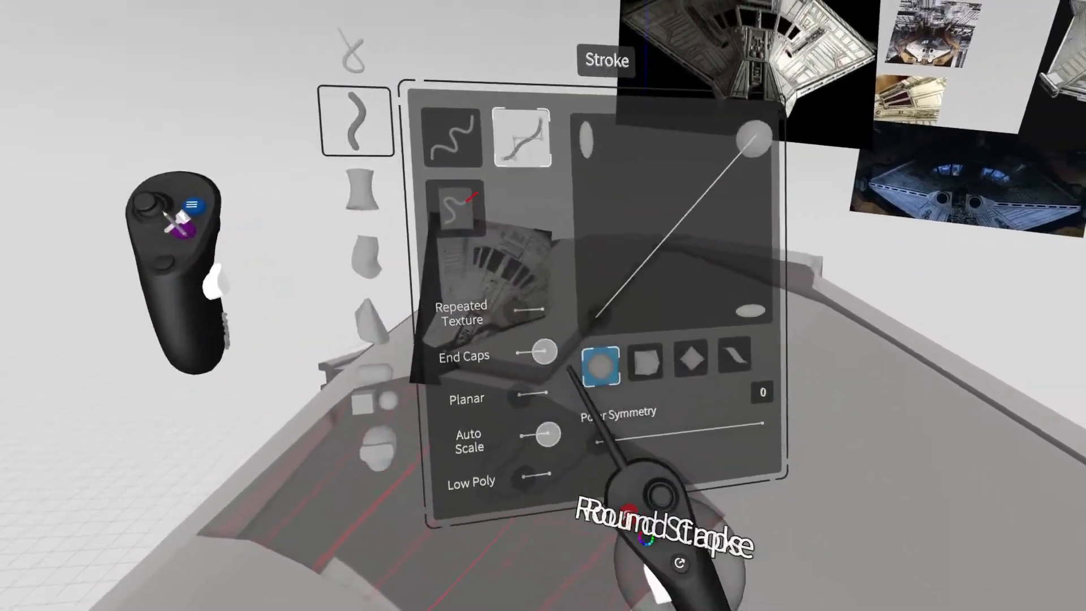
click(645, 362)
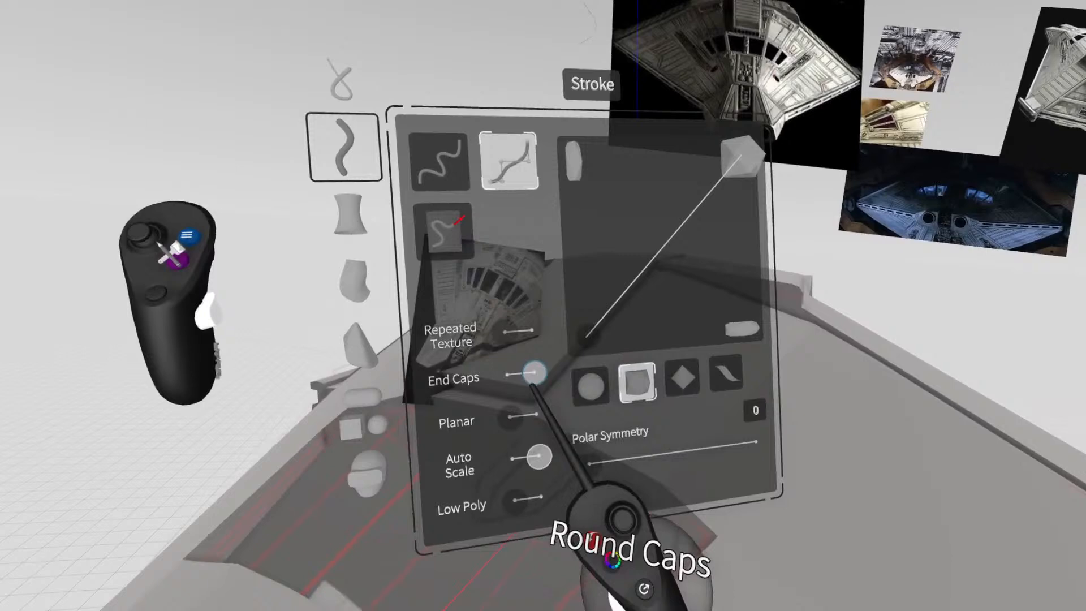
click(518, 416)
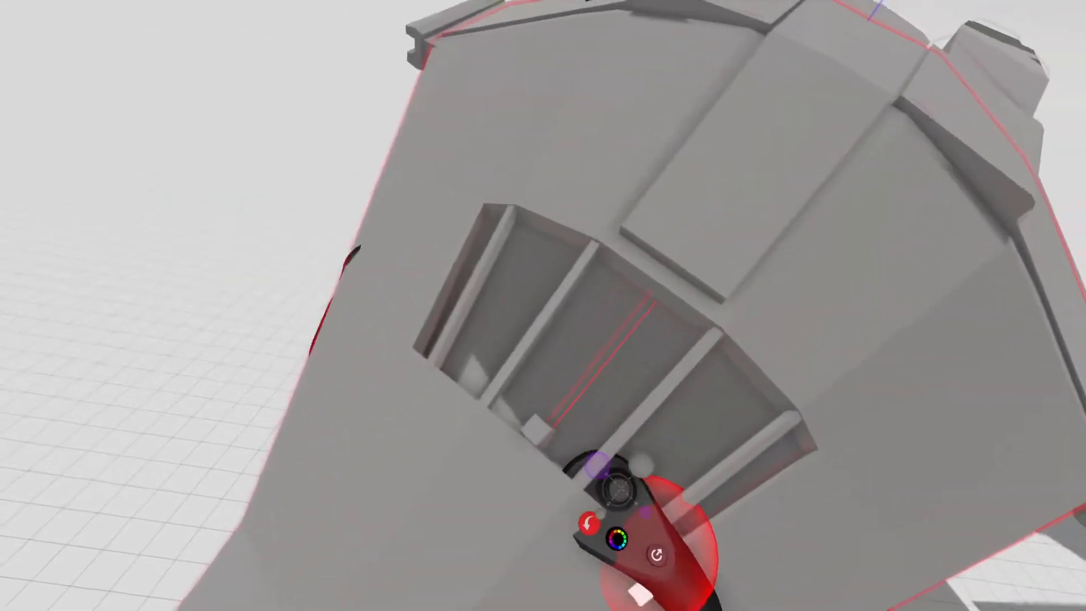
drag(524, 448, 615, 249)
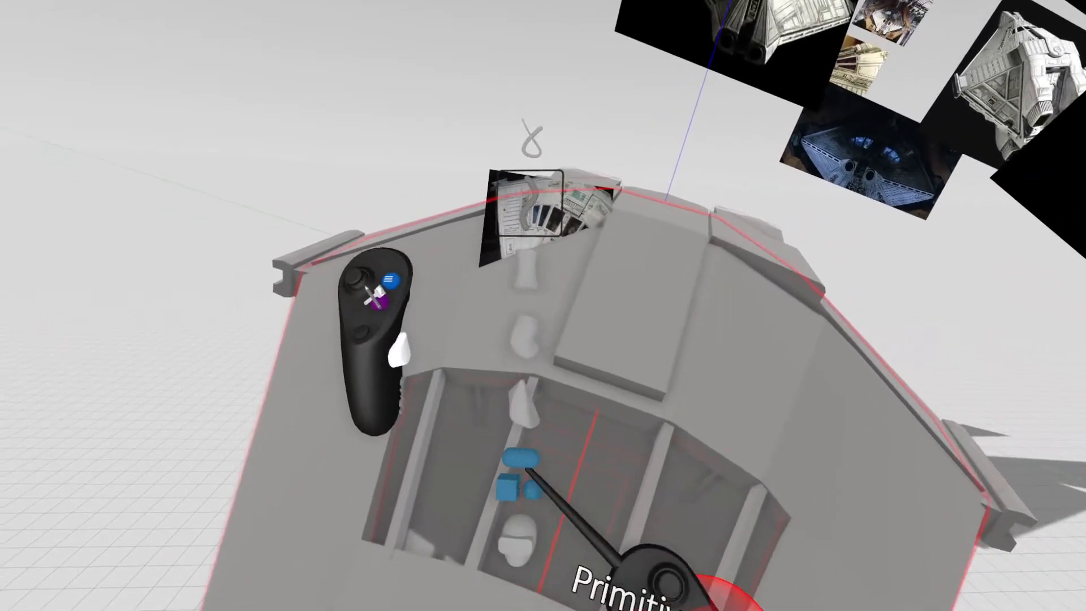
Add a mirrored box at the upper edge of the window recess, convert it to a subdivision object and join its halves at the centre line.
click(521, 470)
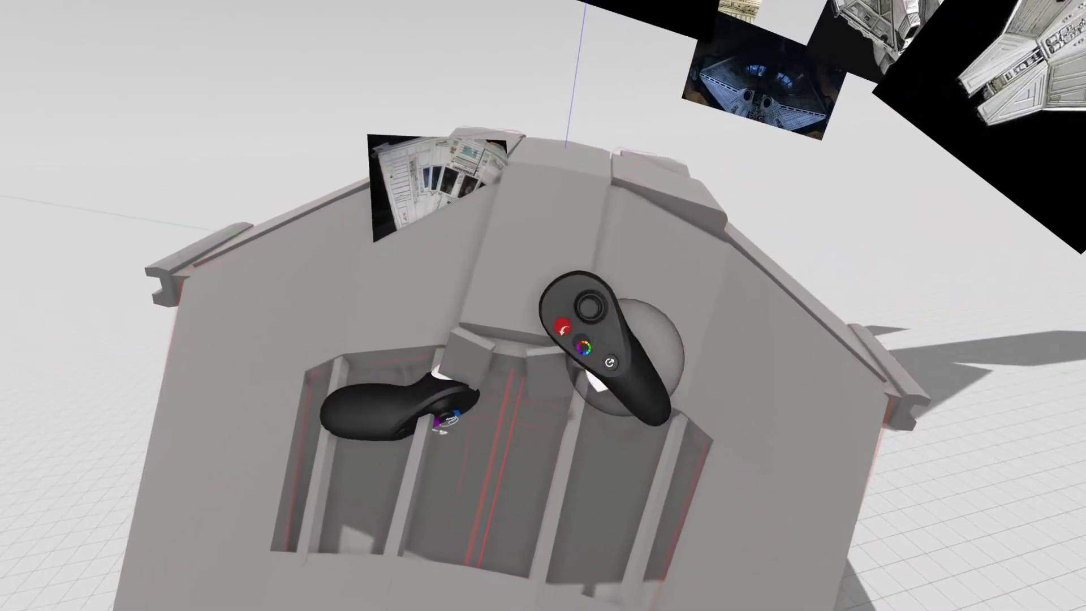
click(594, 345)
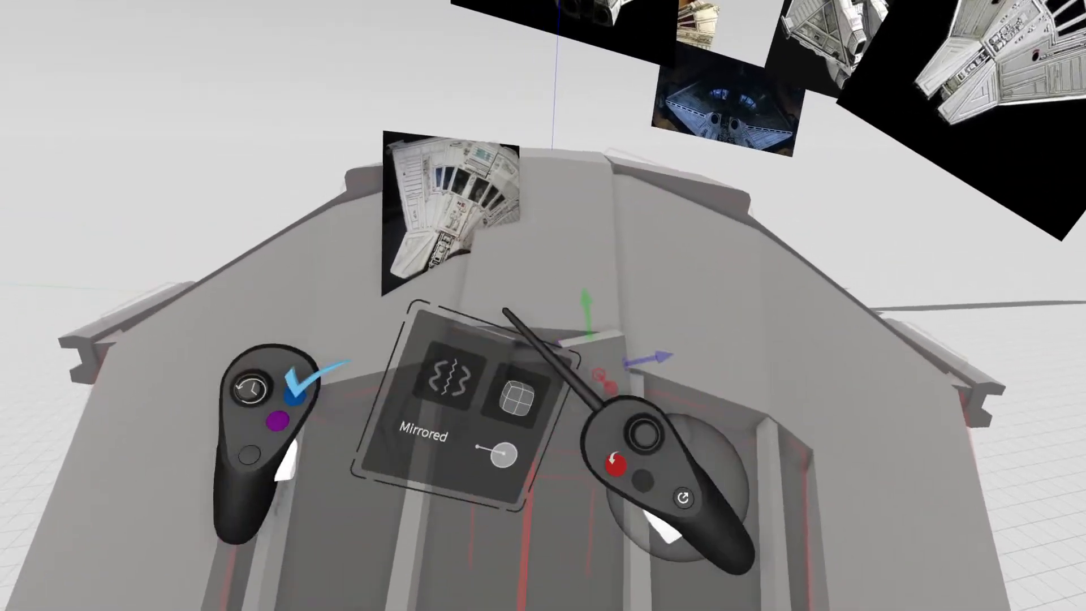
click(515, 397)
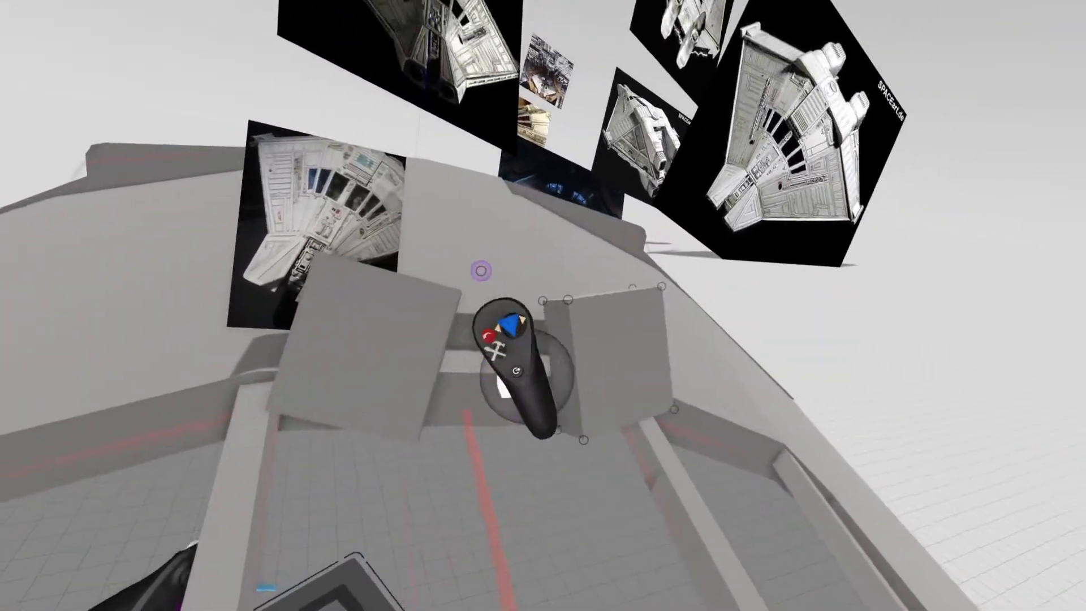
drag(562, 293, 506, 419)
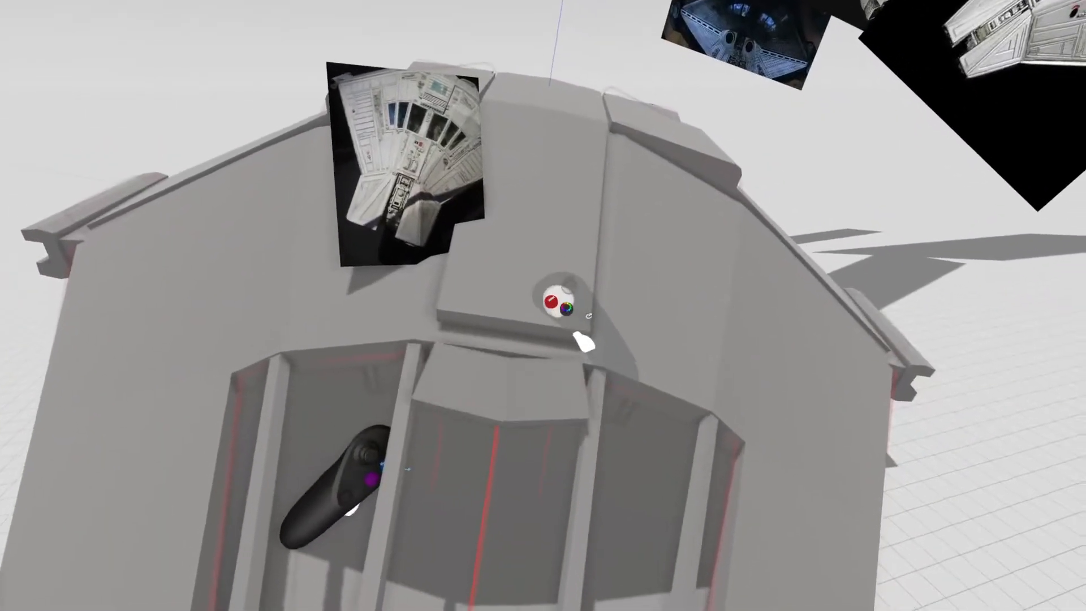
Reshape the mirrored box into a narrow central strut running down the window recess.
click(552, 320)
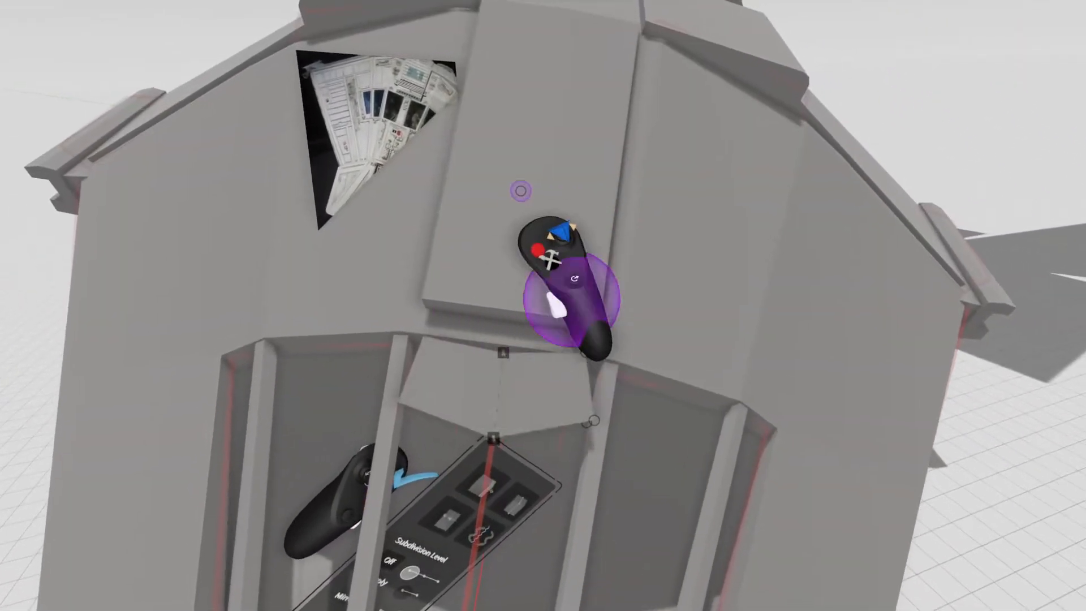
click(537, 255)
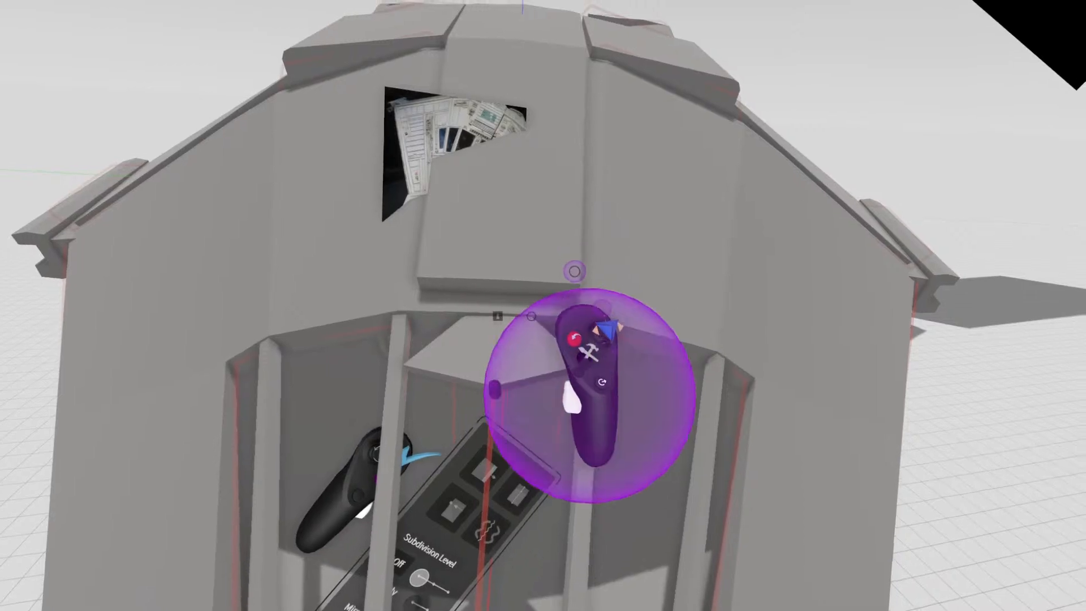
drag(574, 340, 532, 478)
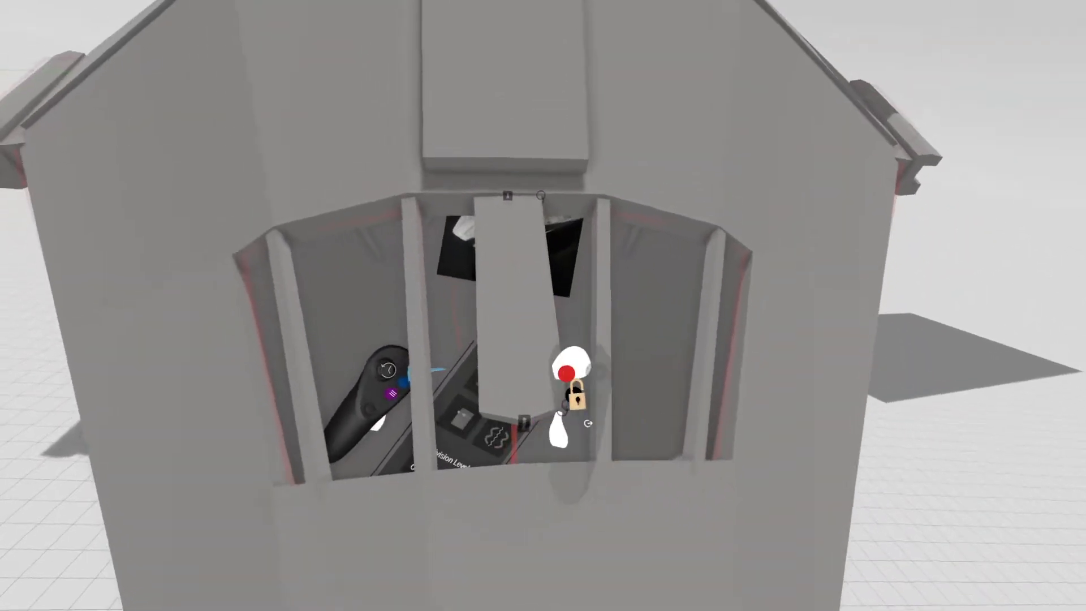
drag(558, 405, 562, 467)
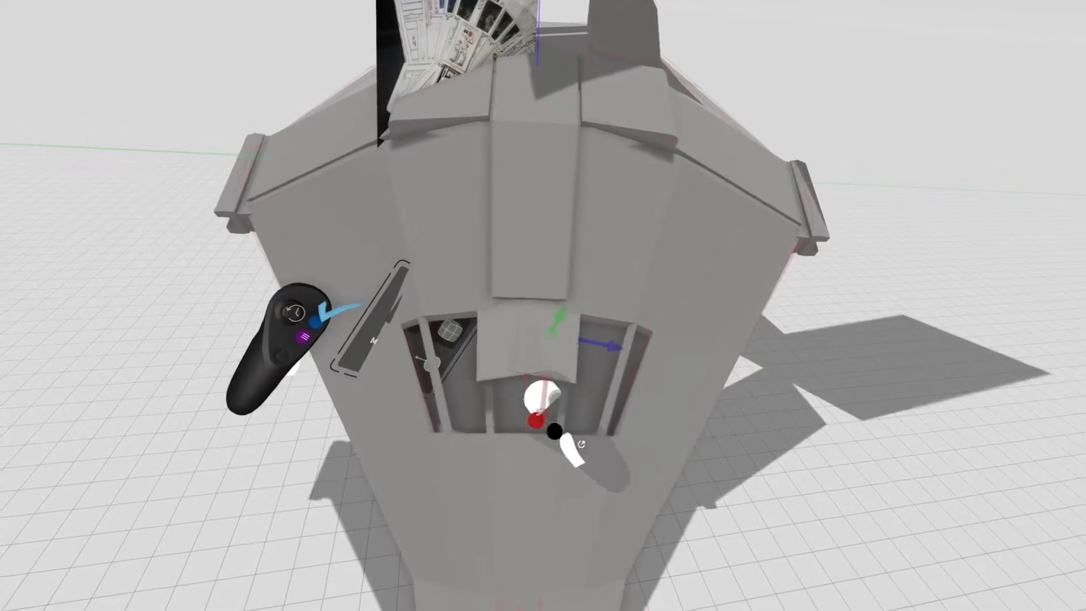
Position another mirrored box over the middle of the window recess and convert it to a subdivision object.
drag(542, 397, 514, 457)
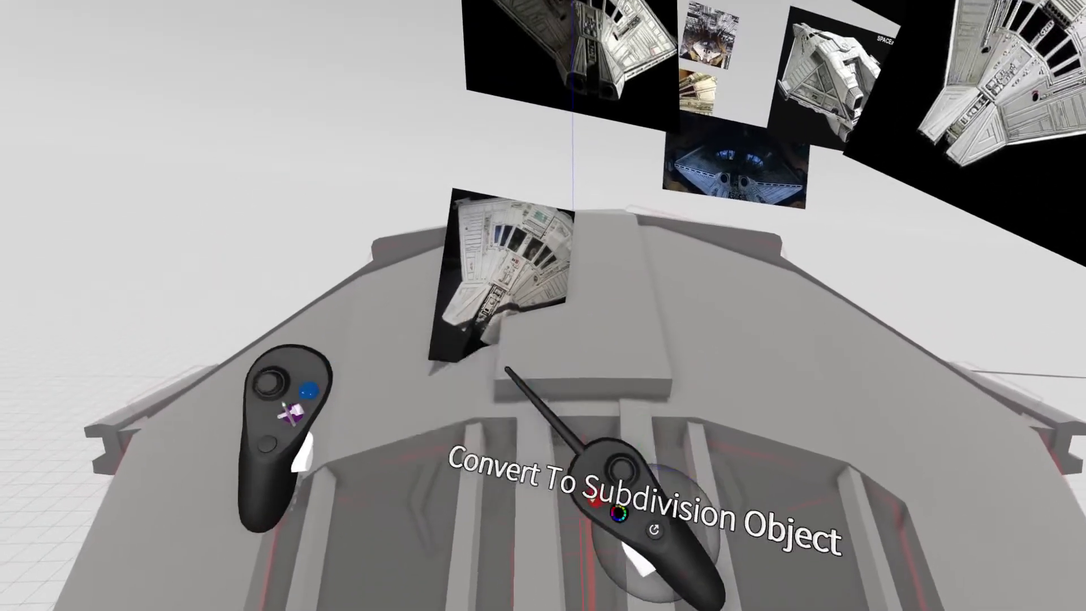
click(509, 371)
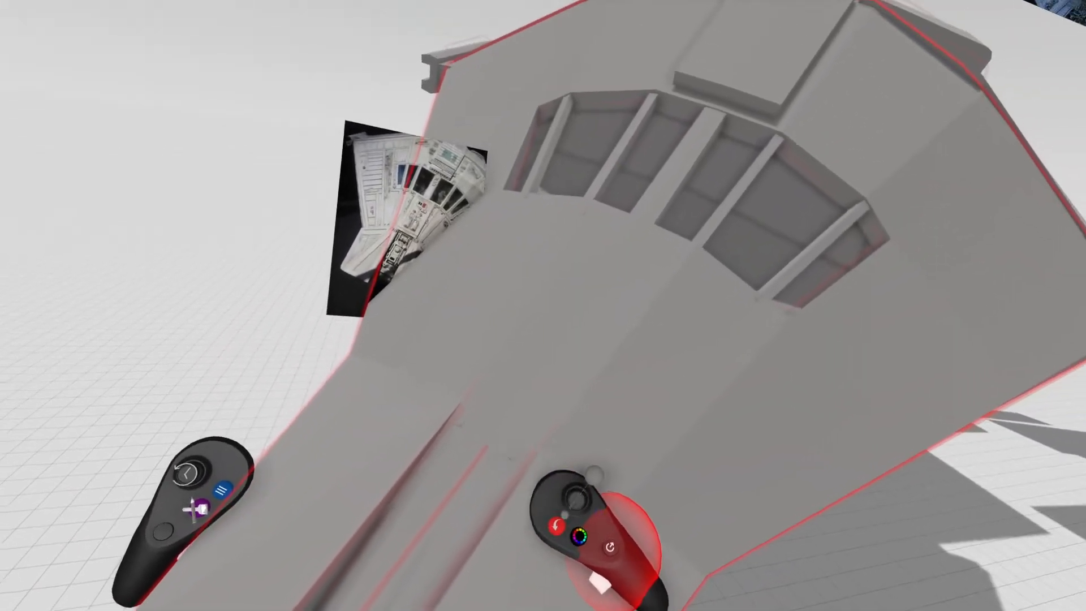
Place mirrored cylinders on the front faces of the two nose housings and convert them to a subdivision object.
drag(554, 419, 498, 510)
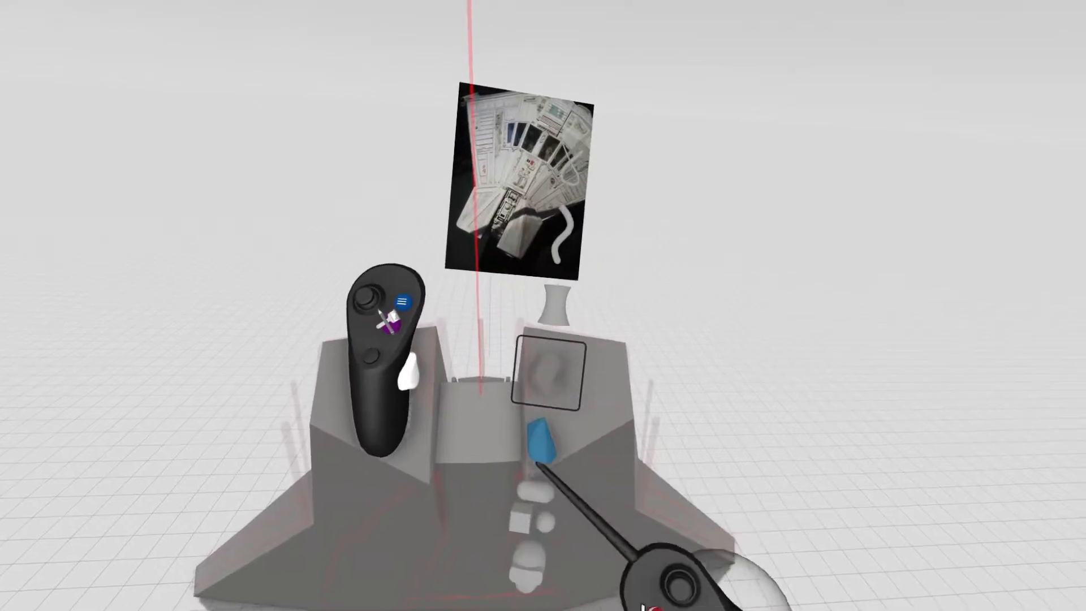
click(531, 487)
click(557, 558)
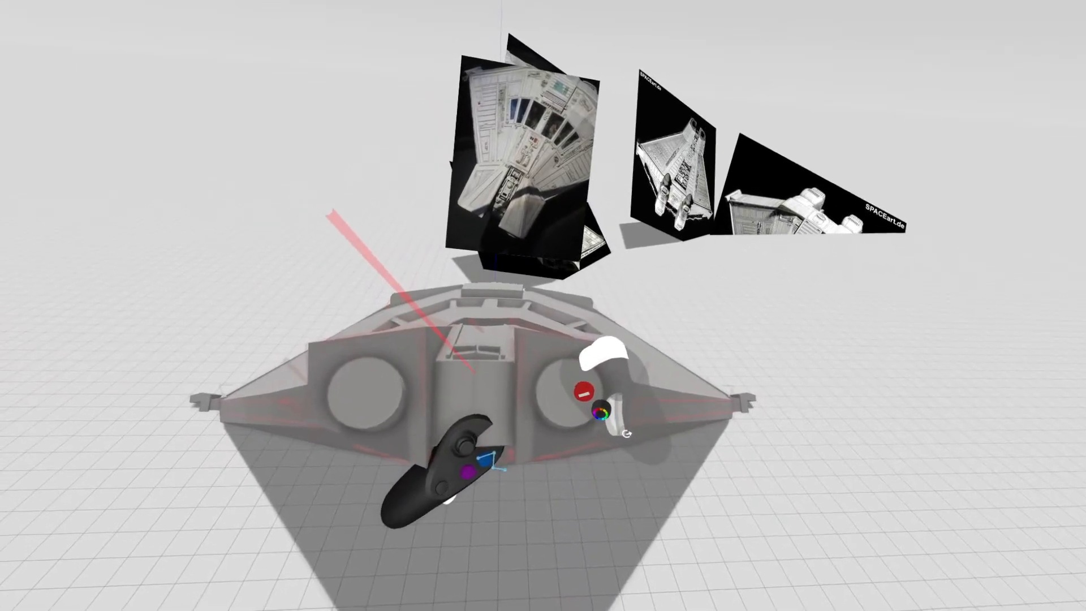
click(594, 402)
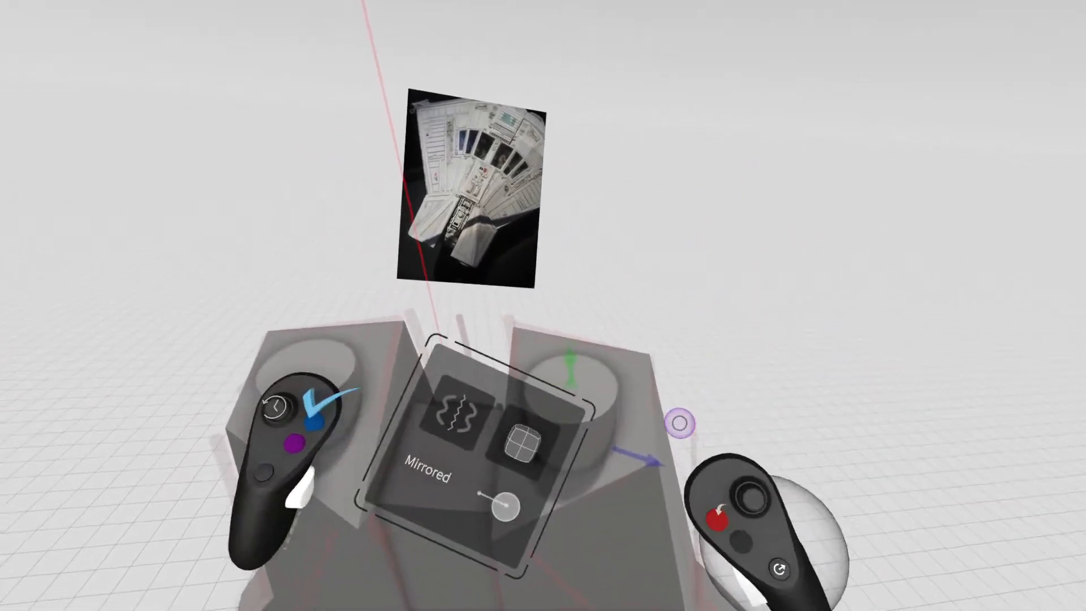
click(532, 418)
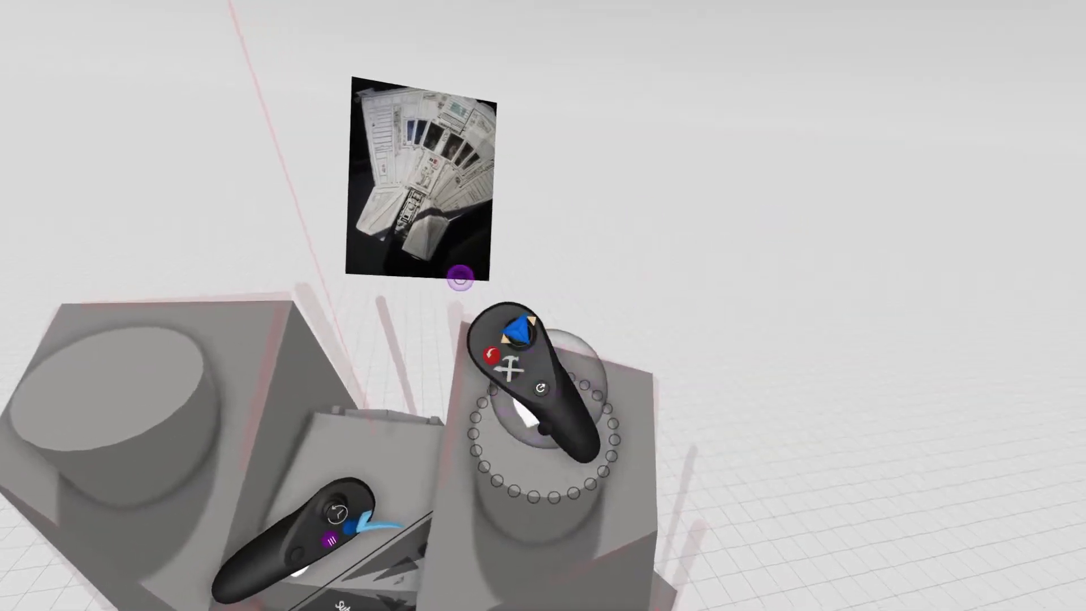
Hollow out the mirrored cylinders on the nose housings, shaping a recessed opening with a flat rim.
click(521, 357)
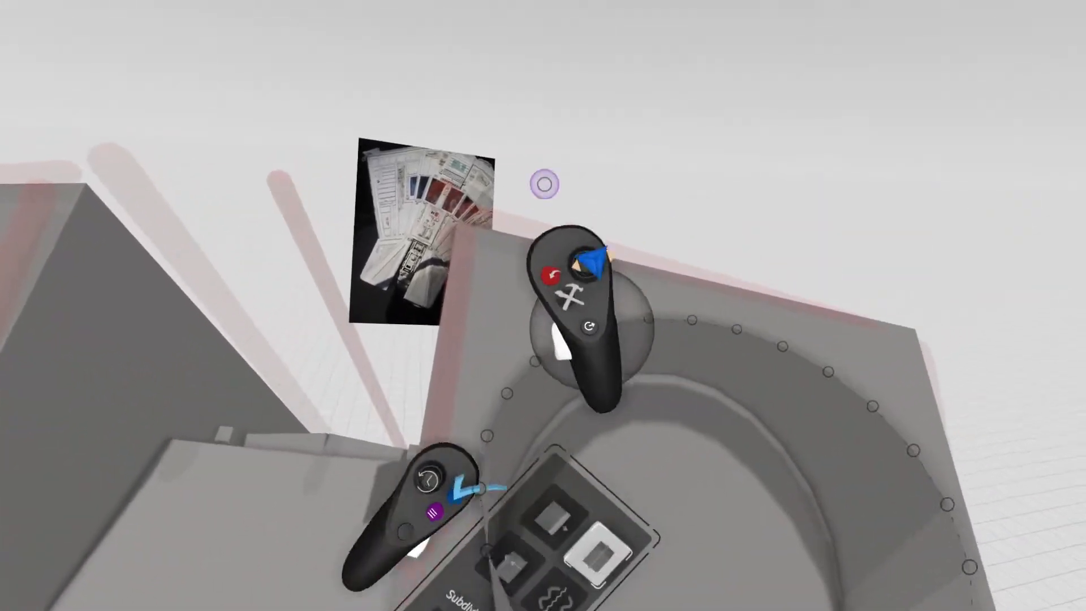
click(540, 337)
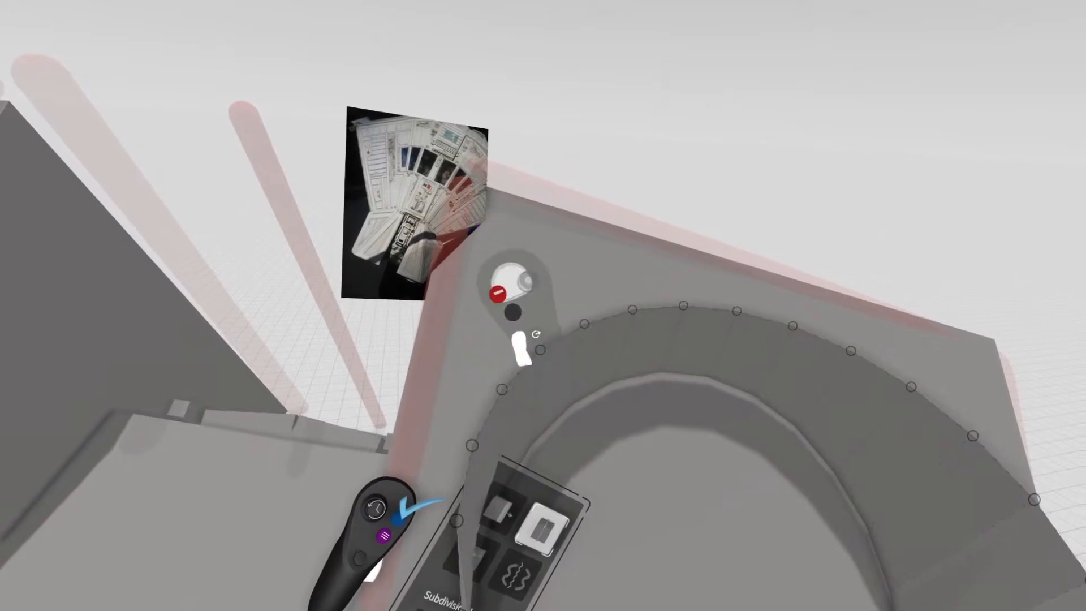
drag(520, 341, 474, 337)
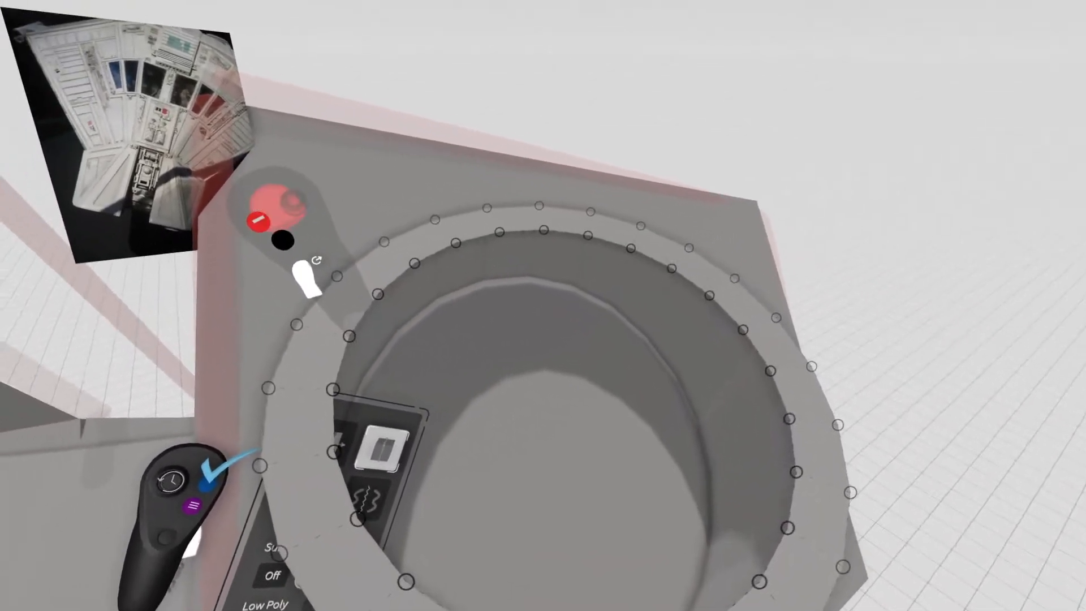
drag(317, 261, 399, 366)
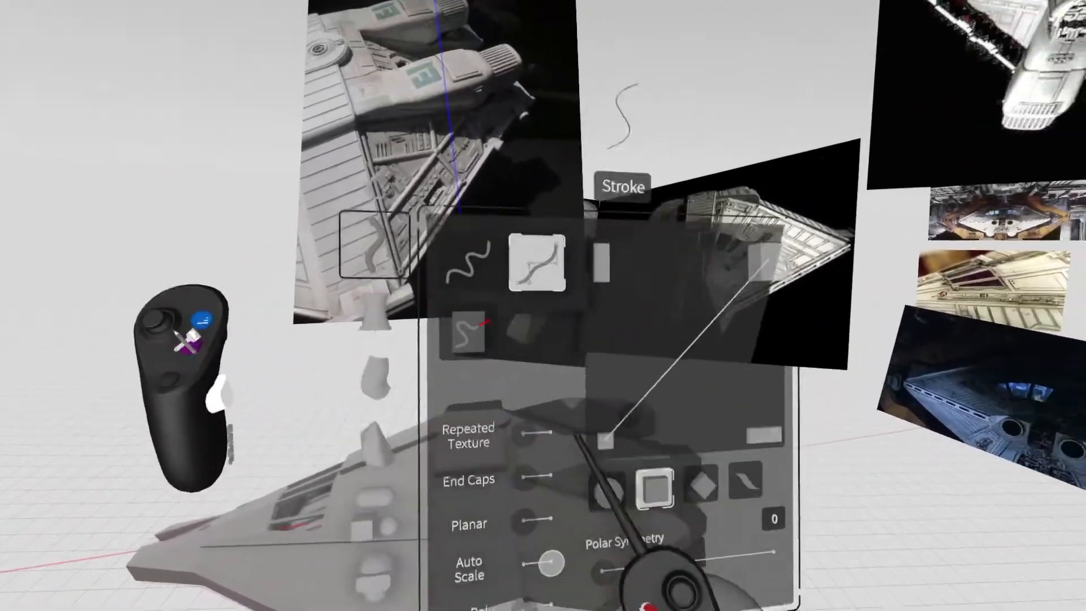
Draw a bracing strut in the hull's triangular side recess with a round-profile Stroke, and switch to the Primitive tool.
click(608, 492)
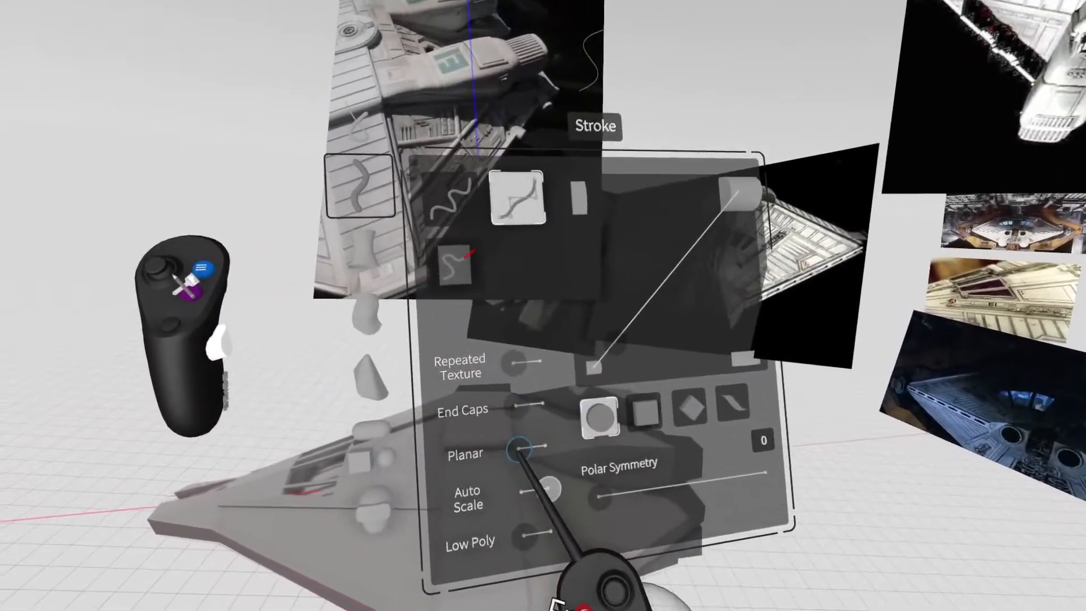
click(516, 400)
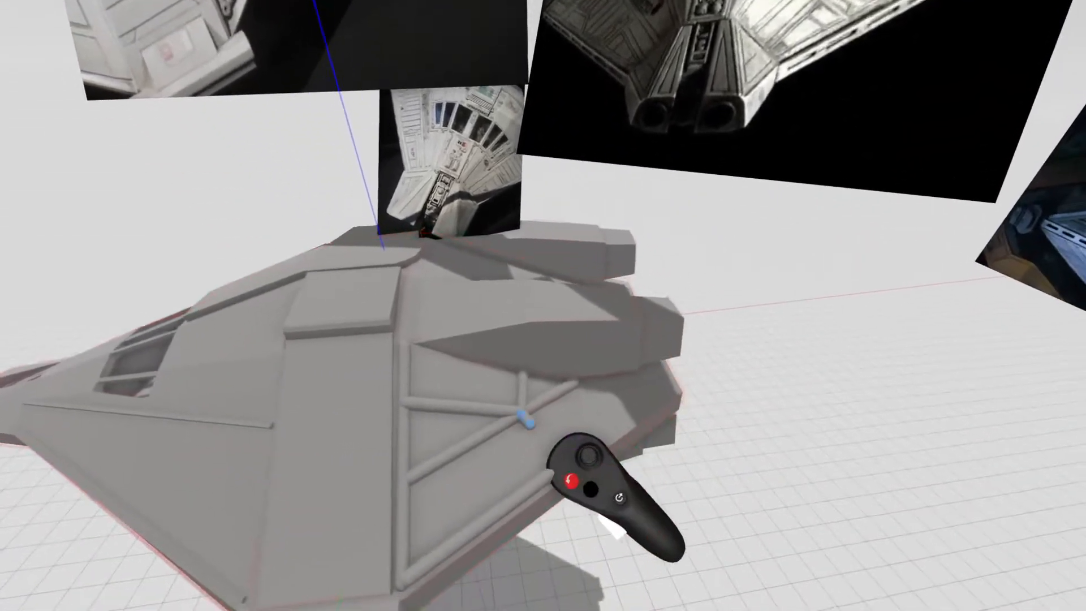
mouse_move(530, 423)
mouse_down()
mouse_move(543, 457)
mouse_move(537, 447)
mouse_up()
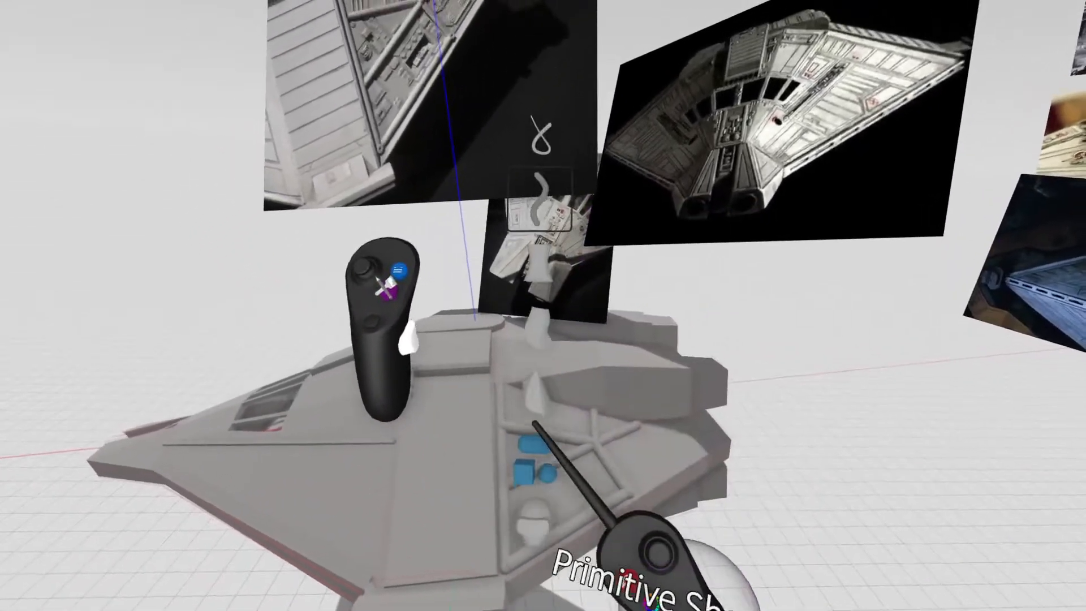
click(531, 458)
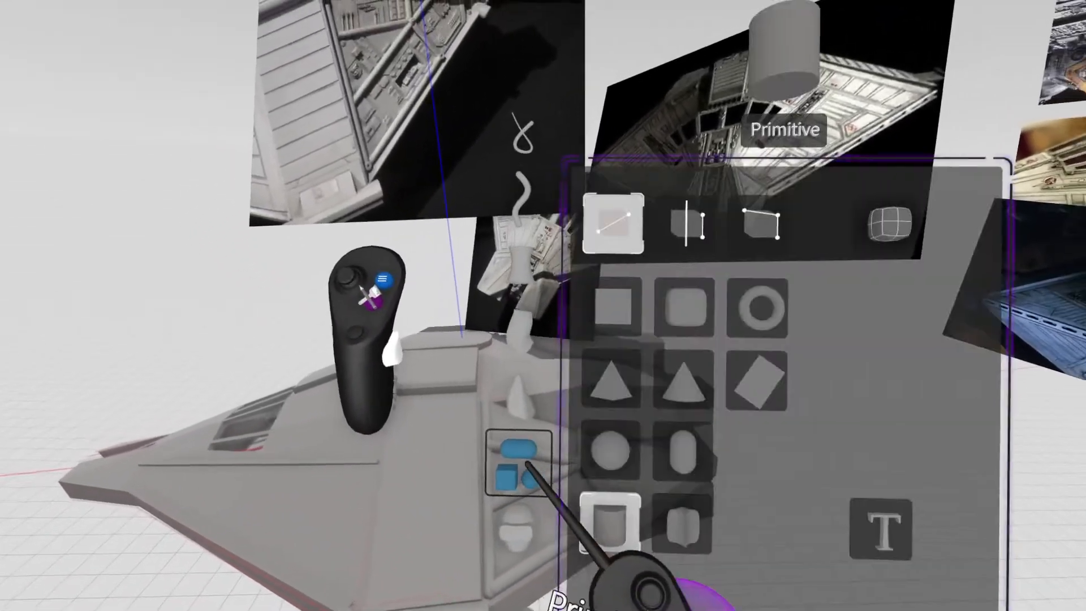
click(562, 344)
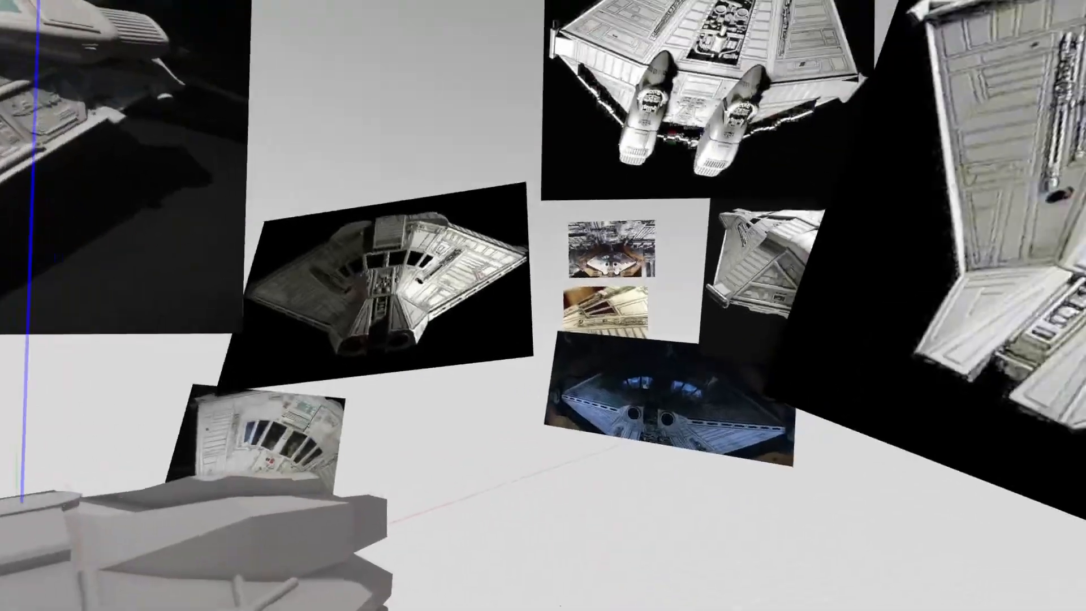
Rearrange the reference photos, bringing an enlarged three-quarter rear view of the engines beside the hull and moving the top view aside.
mouse_move(829, 416)
mouse_down()
mouse_move(617, 554)
mouse_move(750, 423)
mouse_move(832, 401)
mouse_up()
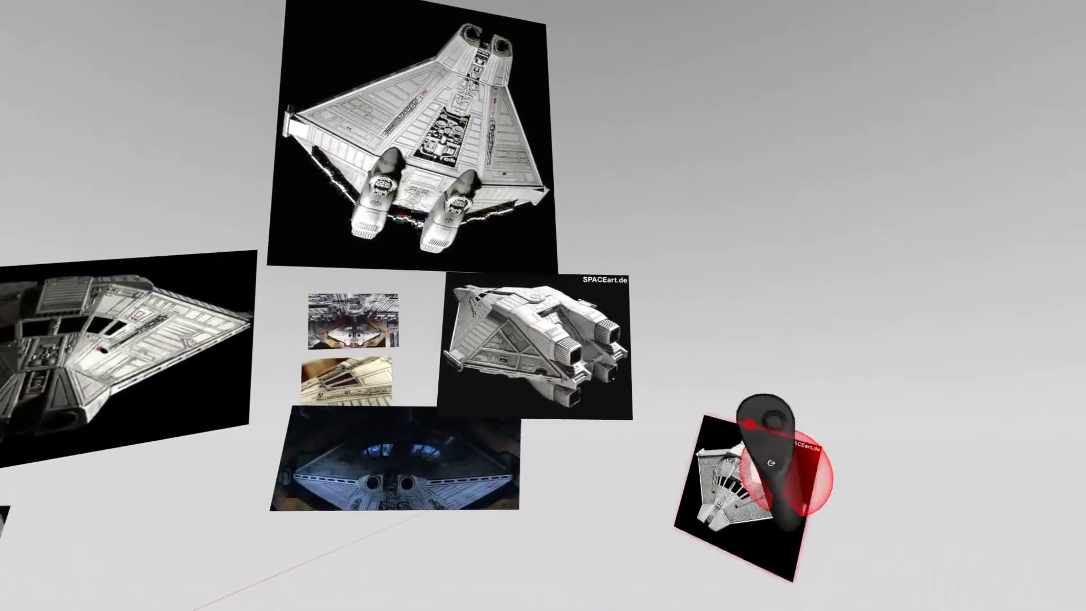
drag(571, 362, 701, 419)
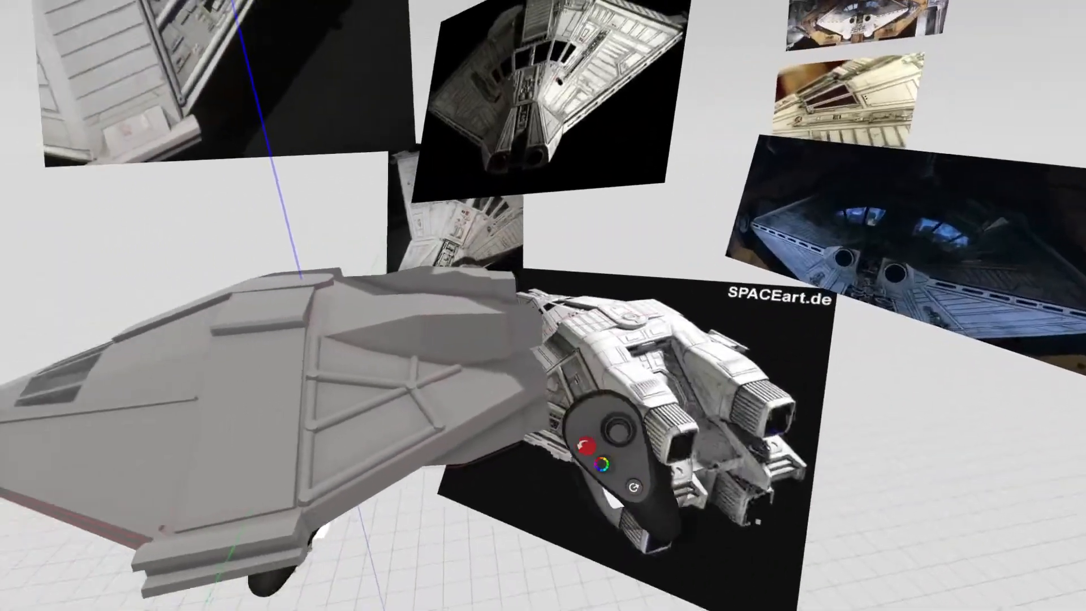
drag(628, 469, 678, 325)
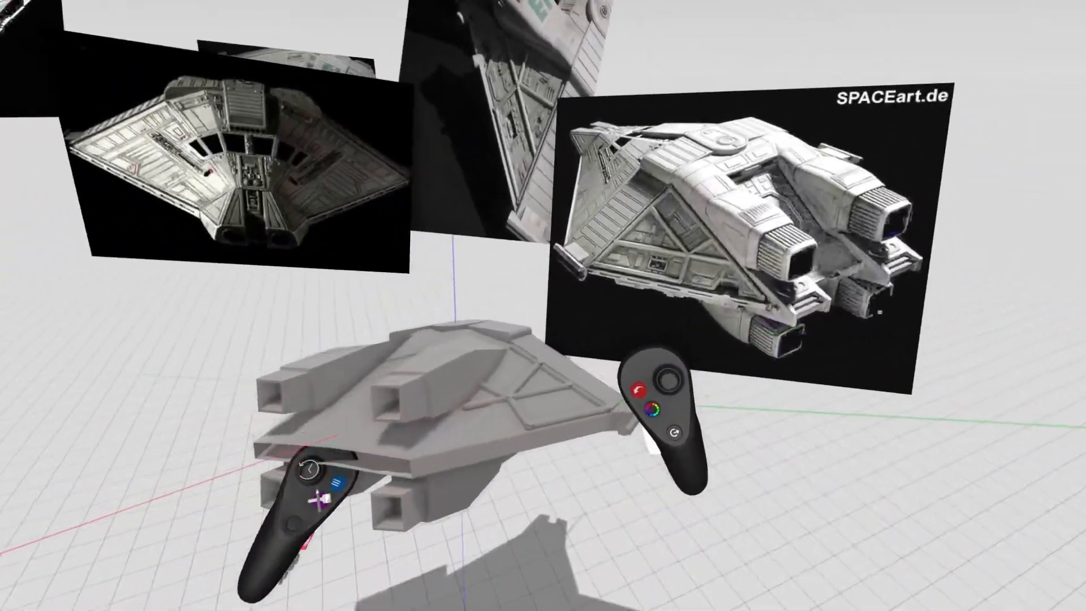
middle_drag(308, 469, 404, 572)
click(338, 371)
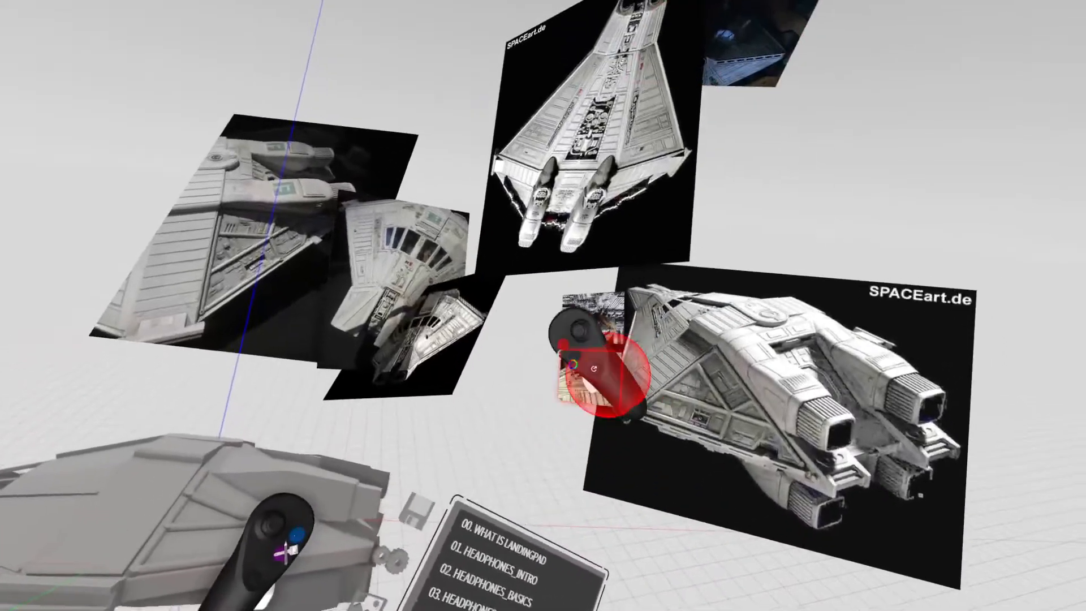
drag(608, 375, 703, 117)
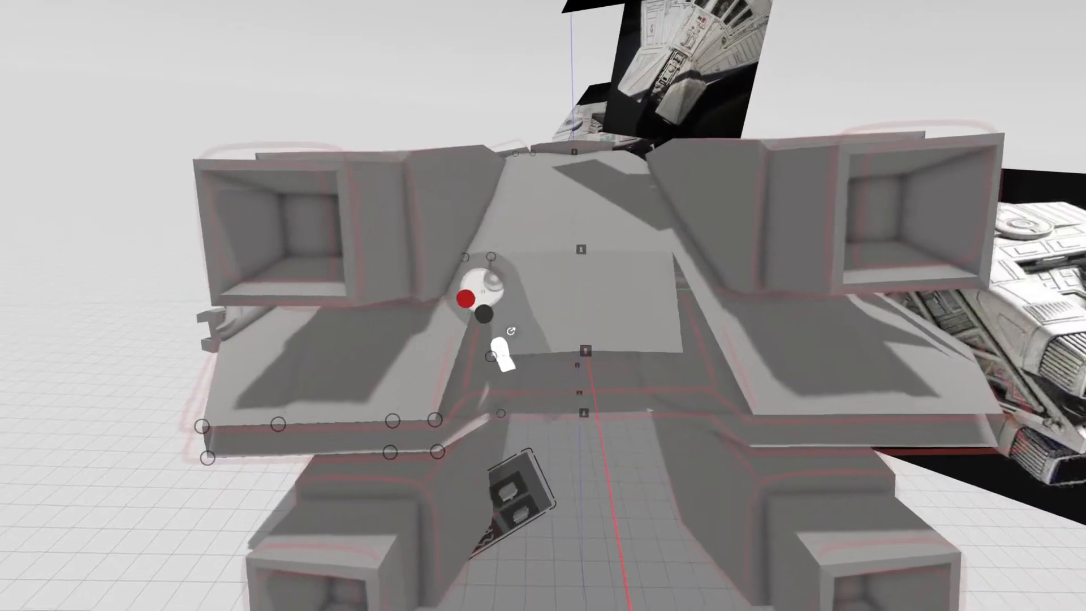
Reshape the mirrored stern wall between the upper and lower engine housings by moving its vertices and edges.
drag(498, 356, 480, 379)
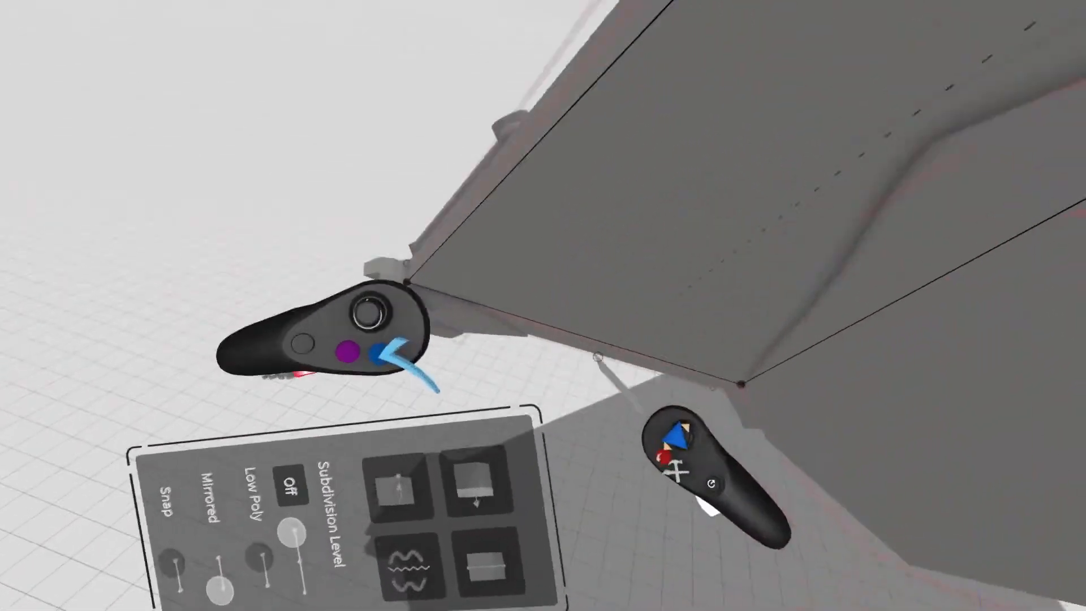
drag(527, 358, 521, 363)
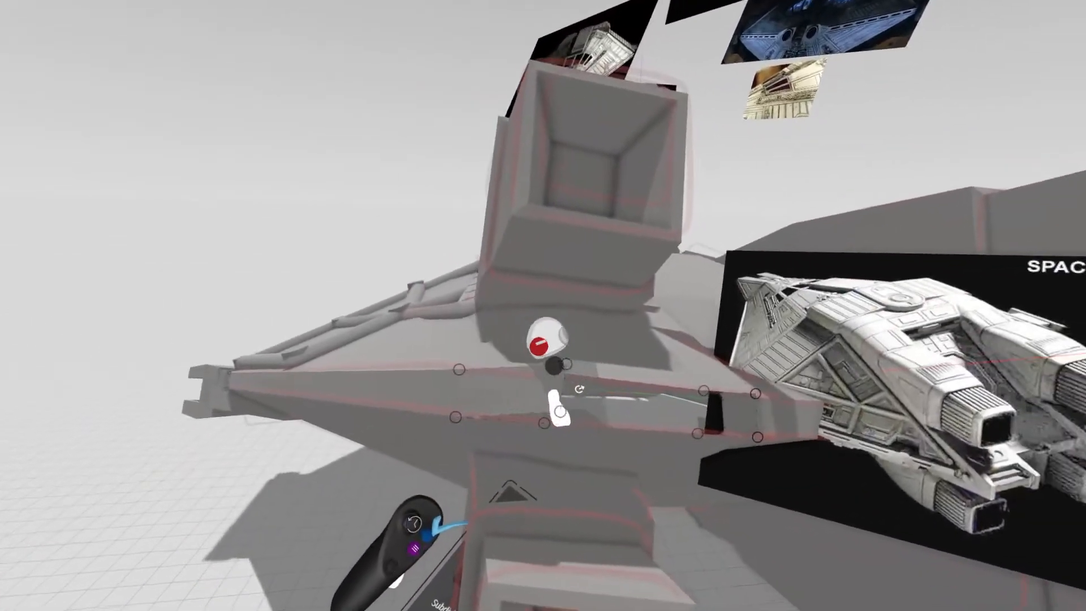
drag(537, 348, 592, 357)
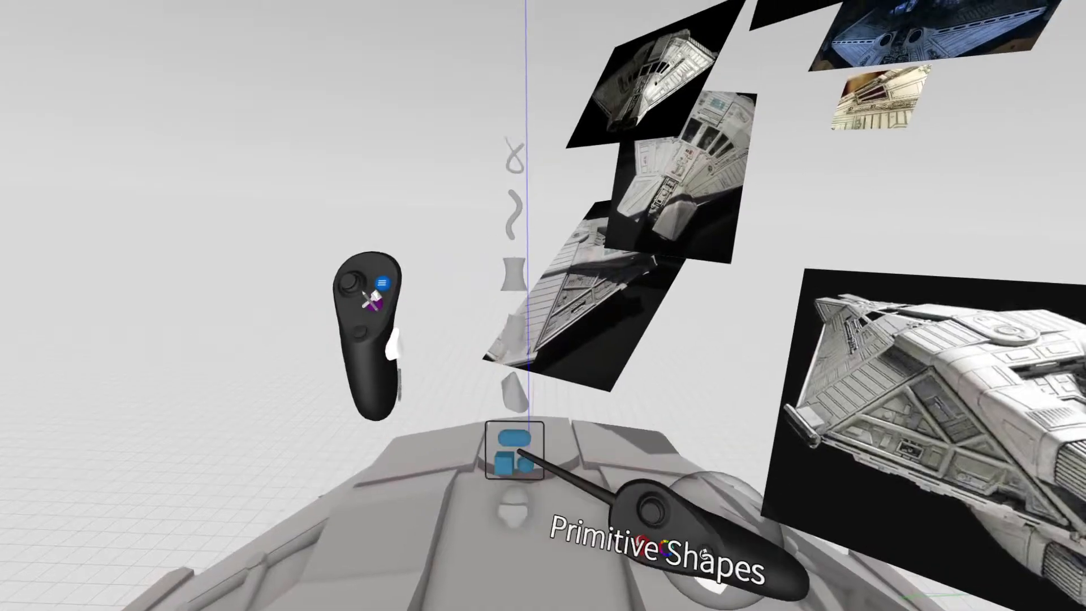
Switch from primitive shapes to the Stroke tool and constrain its strokes to a plane.
click(517, 451)
click(556, 380)
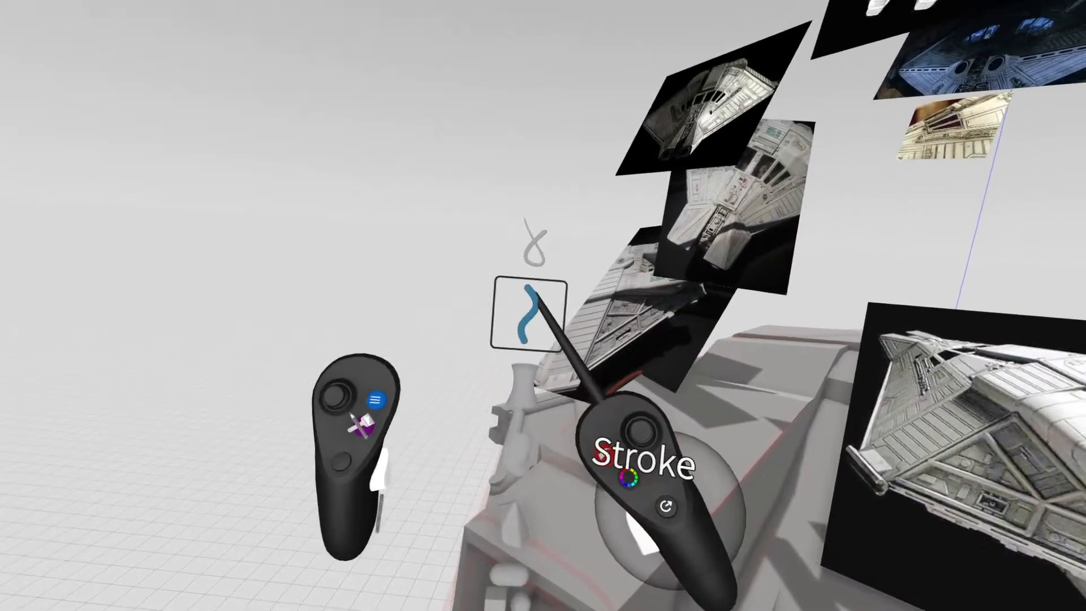
click(531, 306)
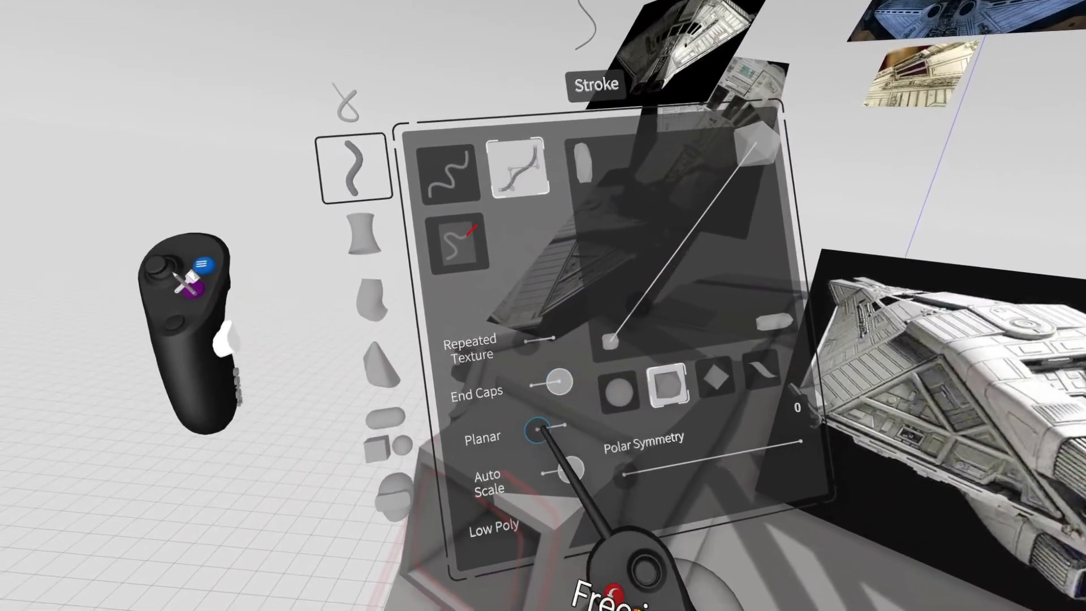
click(539, 429)
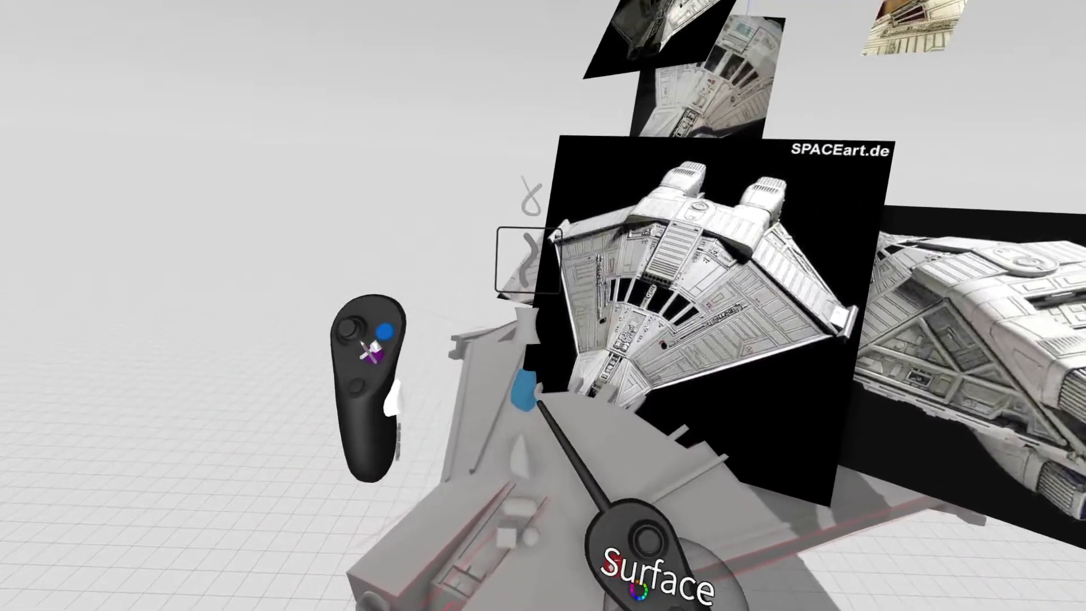
Choose the cylinder as the primitive shape, and return to the Stroke tool with its planar constraint turned off.
click(510, 472)
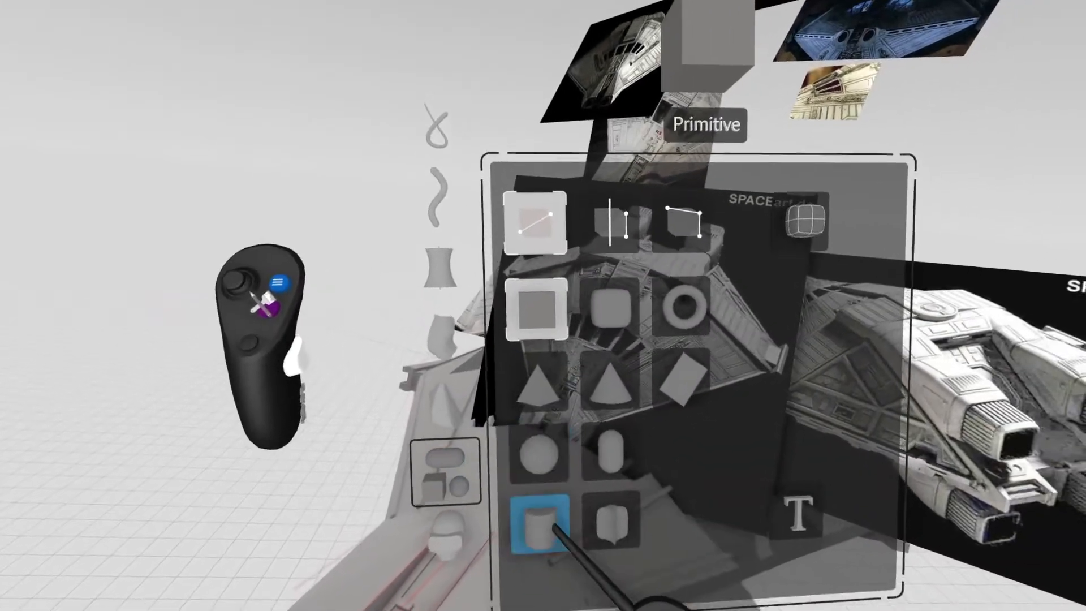
click(545, 527)
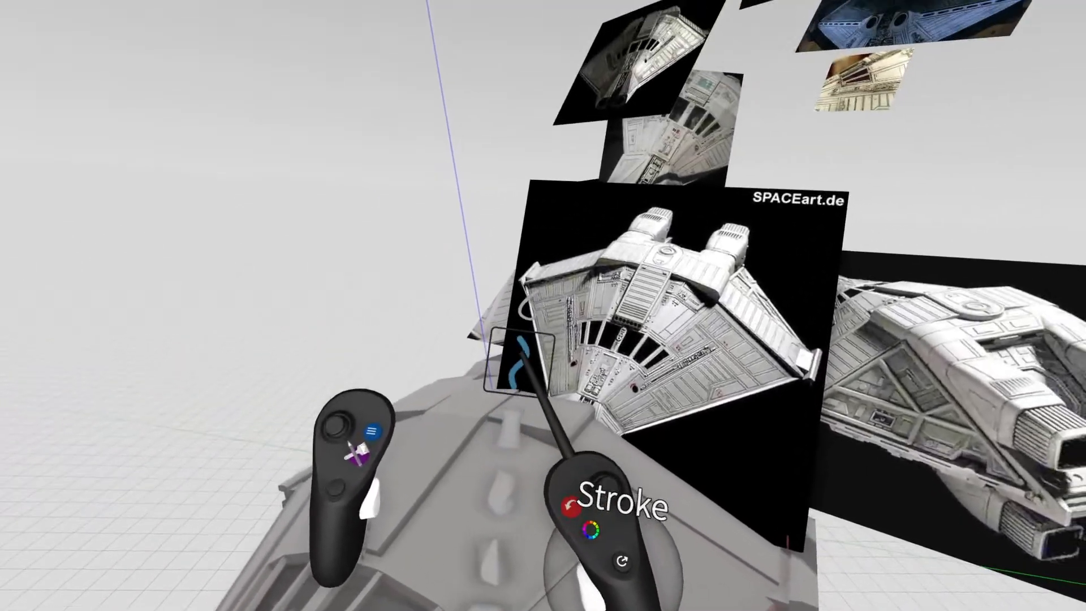
click(521, 362)
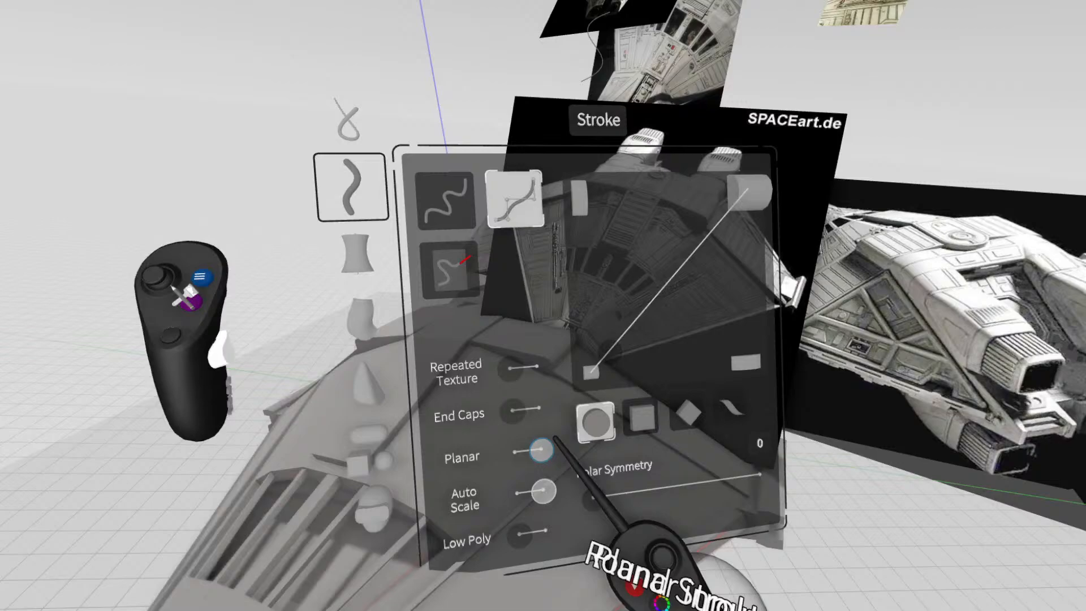
click(542, 449)
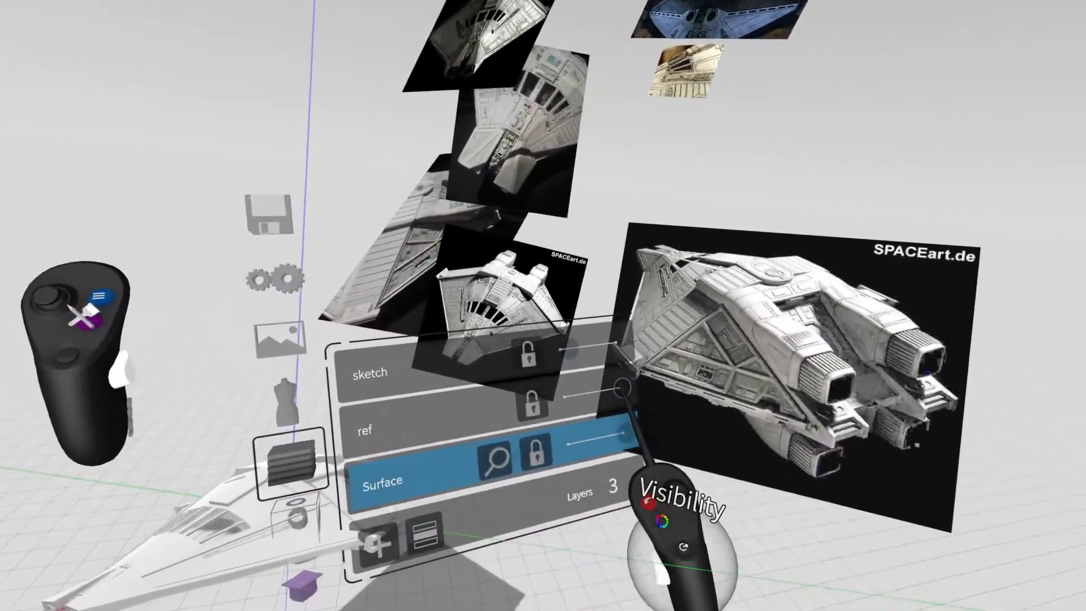
Hide the ref layer with the reference photos and turn on the stage floor in the preferences.
drag(622, 388, 564, 396)
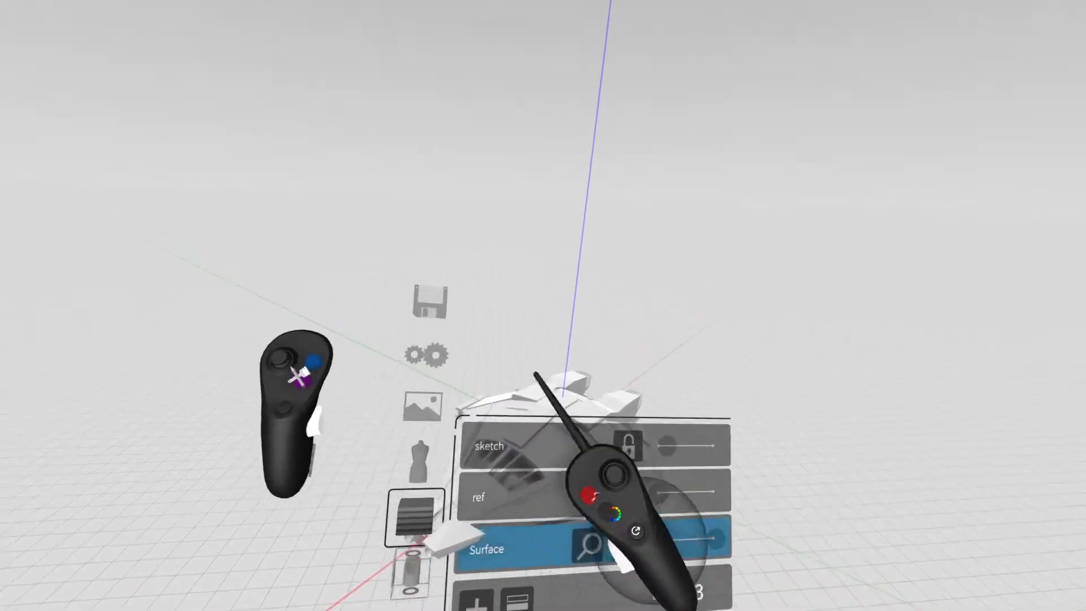
click(421, 363)
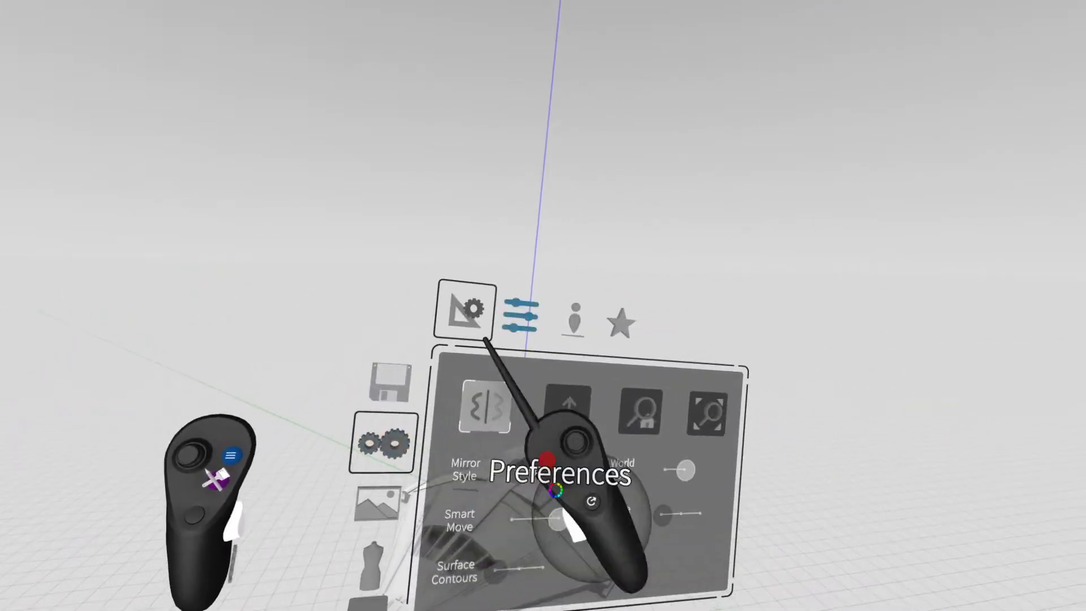
click(527, 298)
click(494, 300)
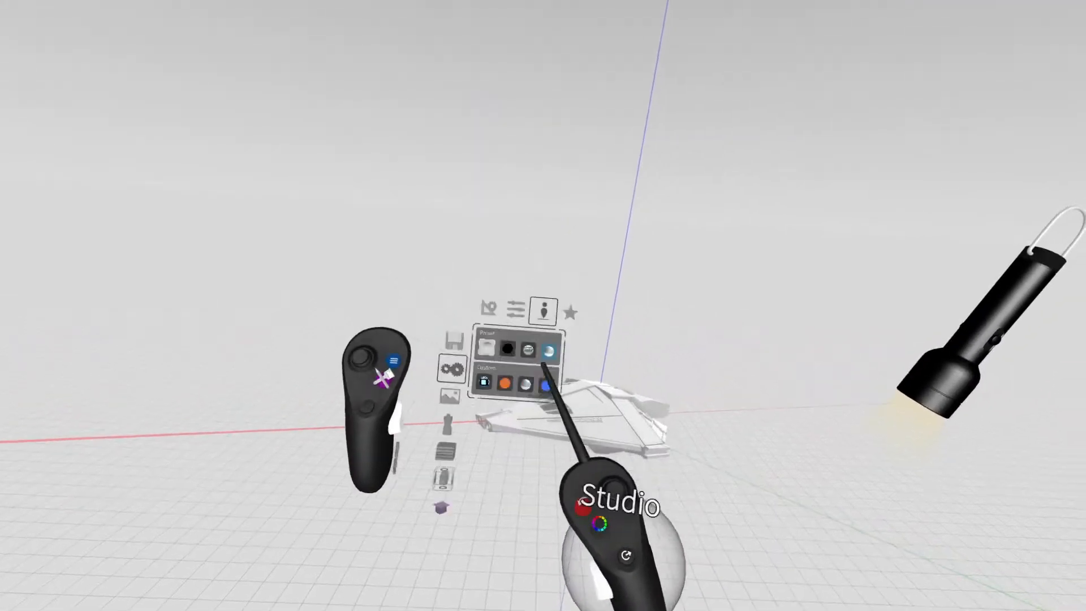
click(500, 421)
click(452, 391)
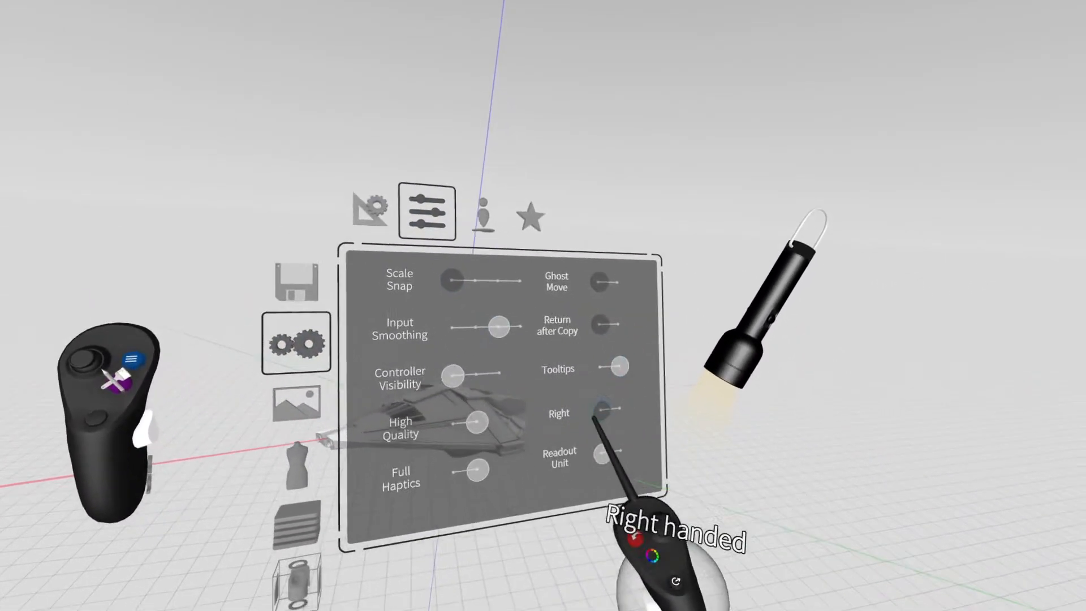
click(425, 265)
click(564, 391)
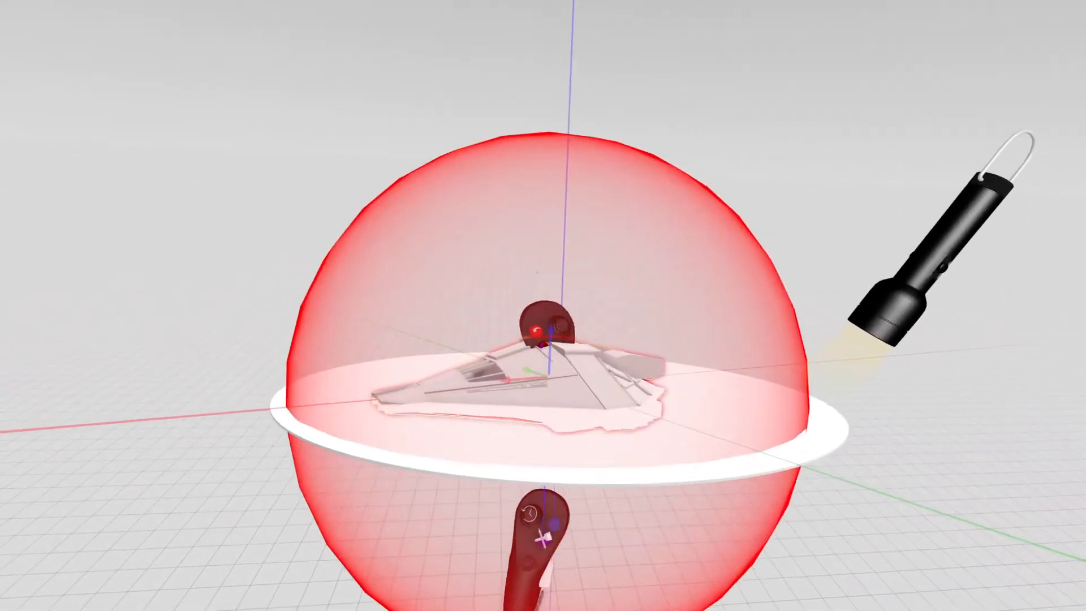
Raise the whole ship so it hovers above the stage floor, and reposition the studio light.
drag(545, 322, 539, 255)
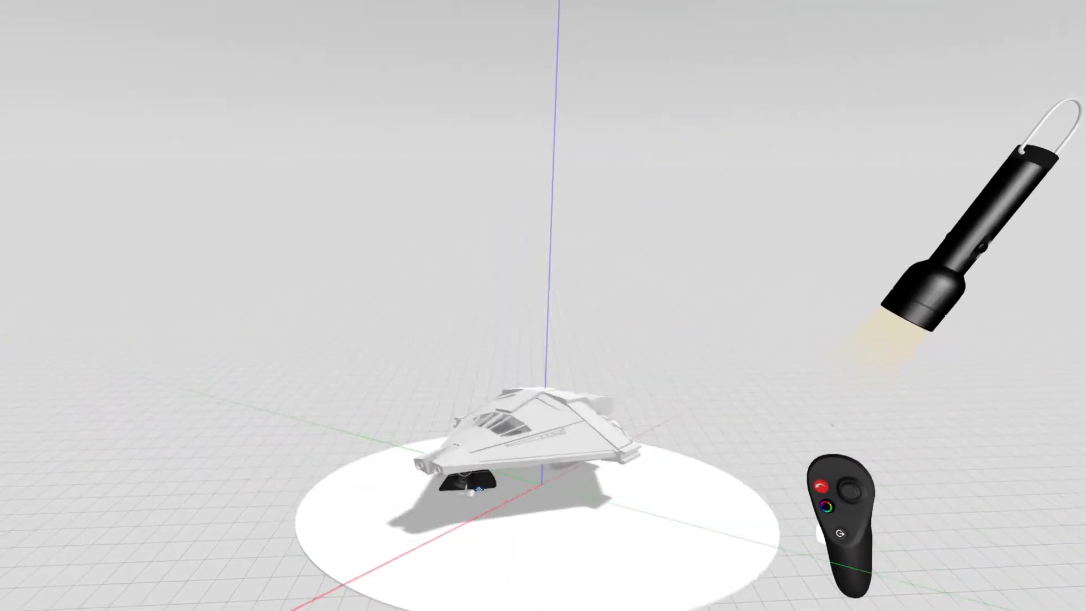
drag(916, 198, 723, 237)
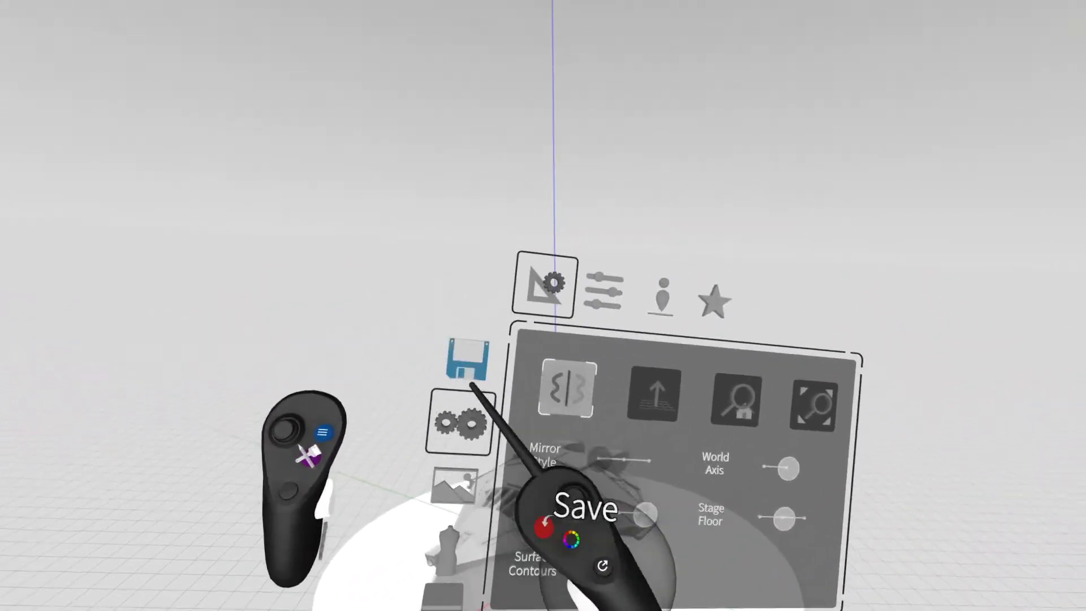
Try the Custom 3 and Custom 4 studio environments on the ship, and apply the custom orange gradient environment.
click(523, 464)
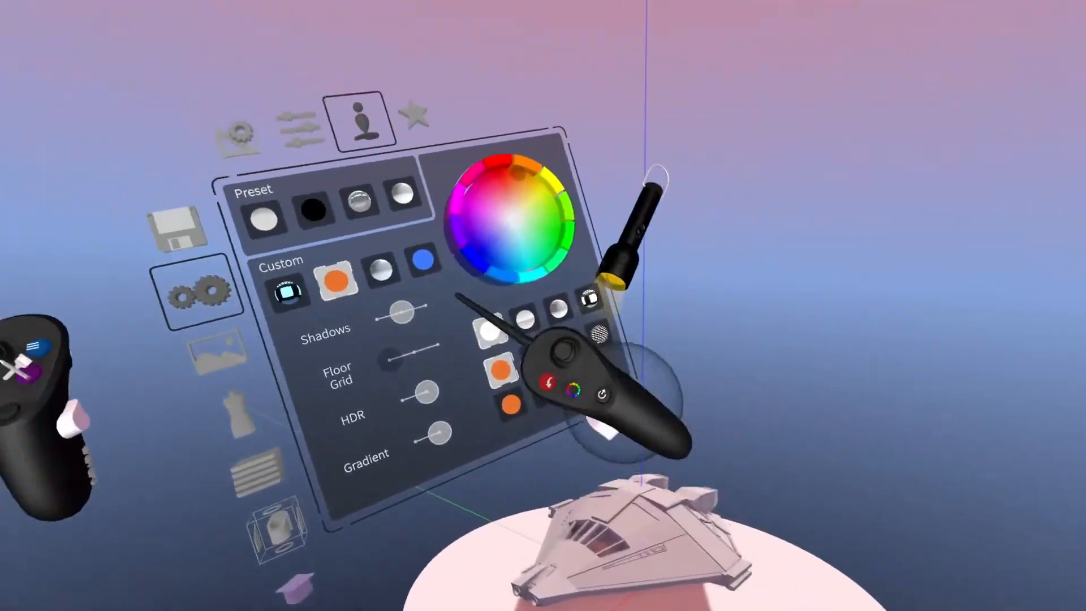
click(381, 270)
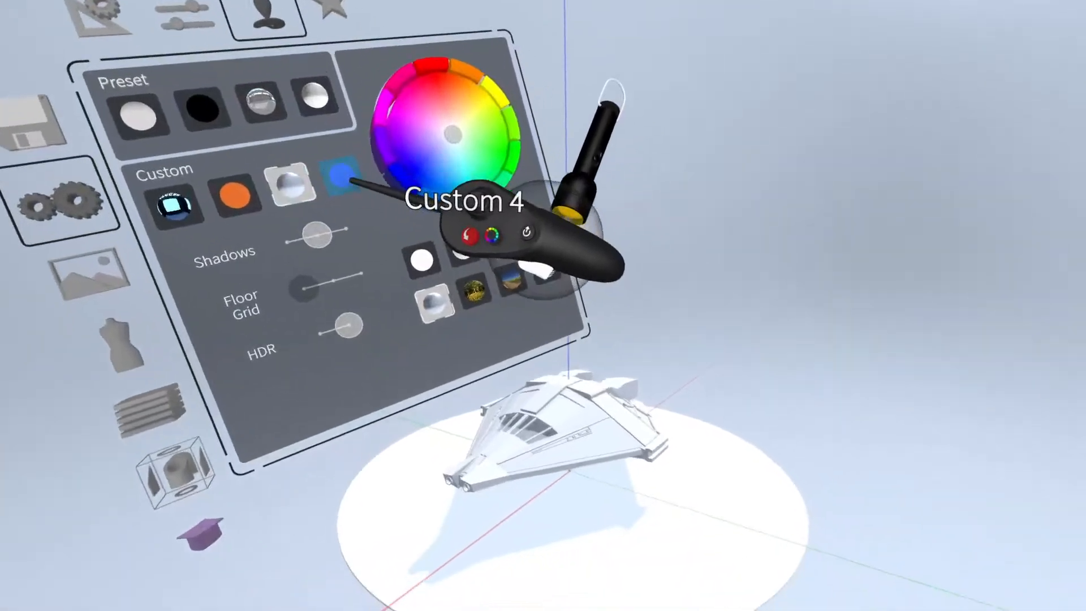
click(423, 260)
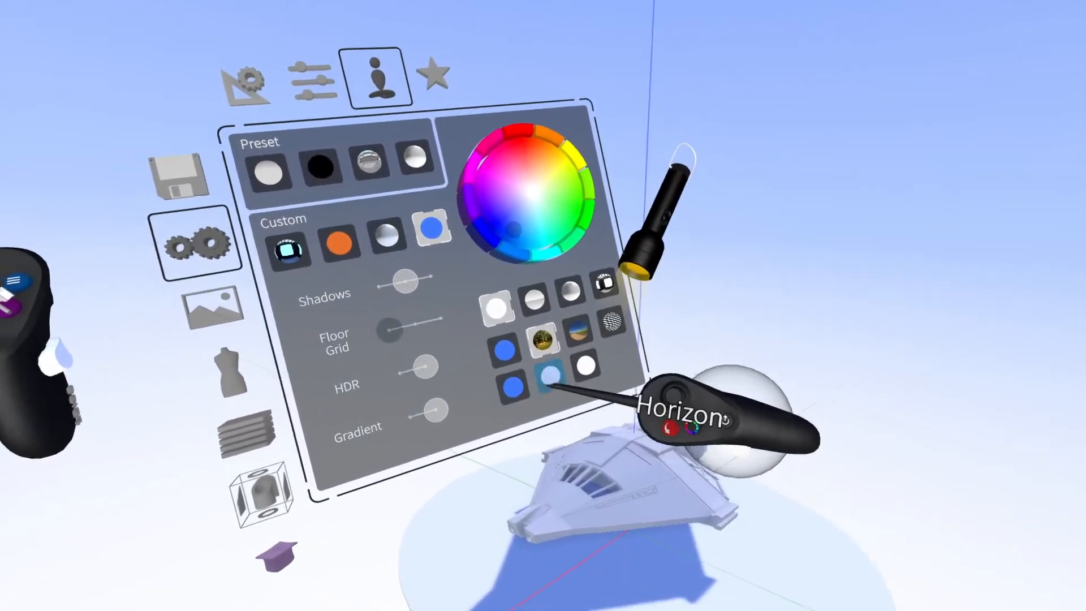
click(550, 374)
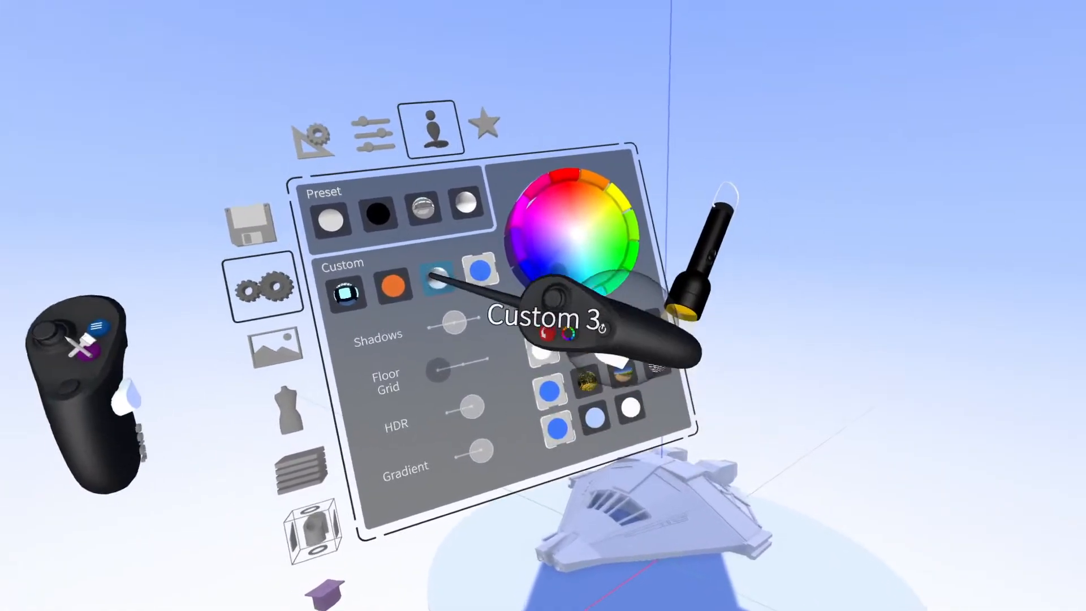
click(375, 235)
click(261, 198)
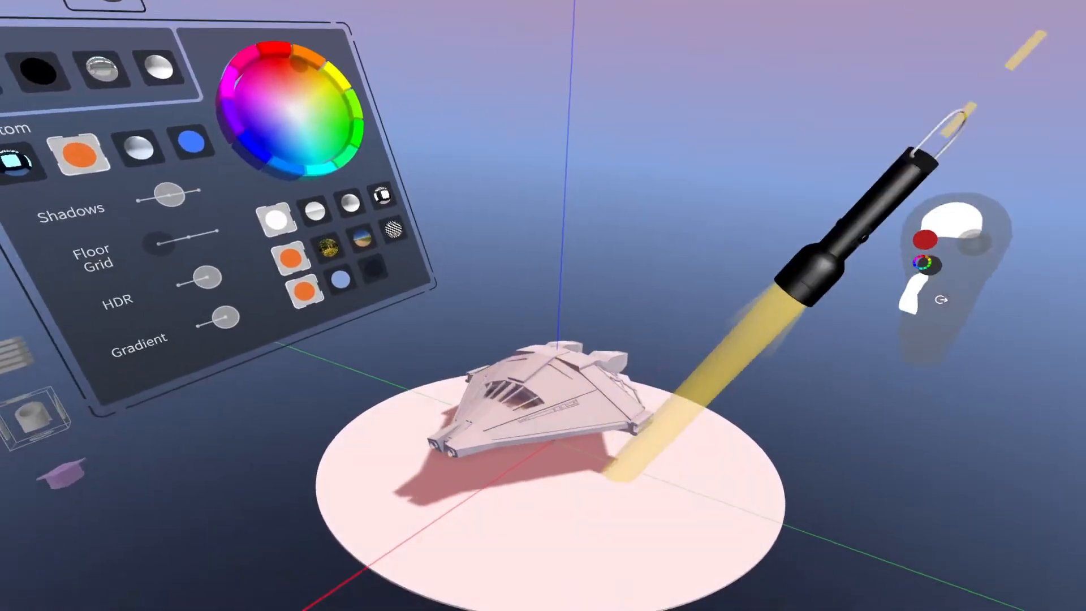
Redirect the studio light onto the ship and examine the lit hull from low side angles.
drag(854, 227, 928, 272)
drag(305, 343, 497, 500)
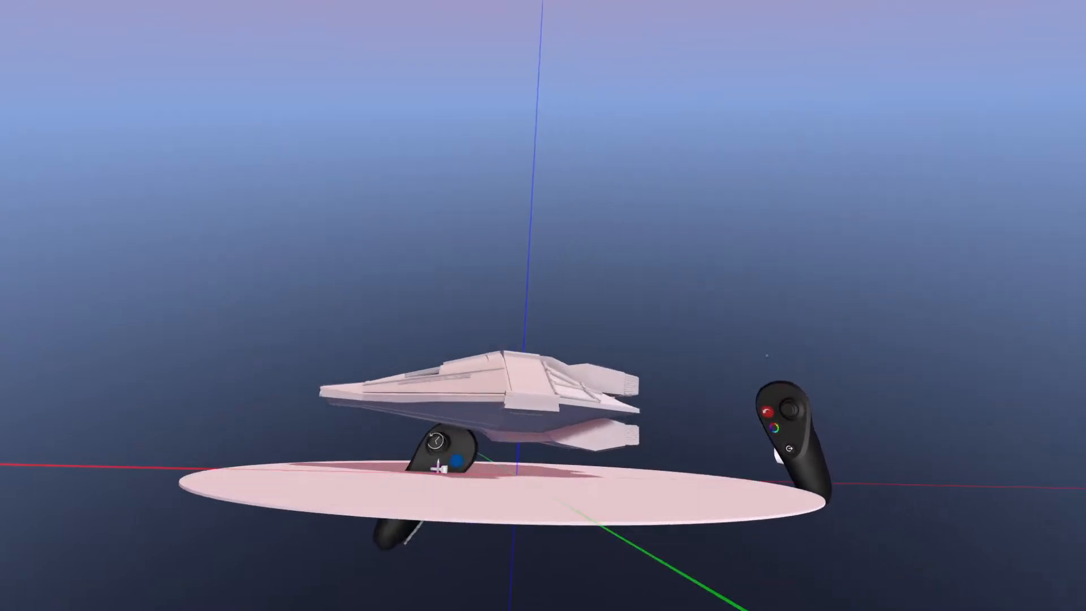
drag(463, 451, 509, 469)
drag(903, 458, 906, 437)
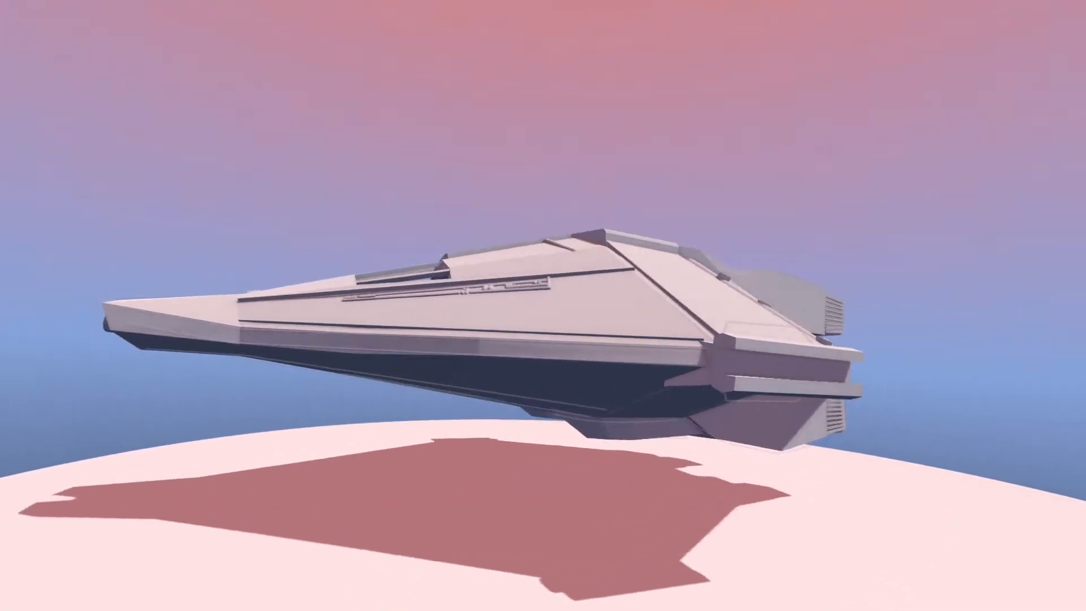
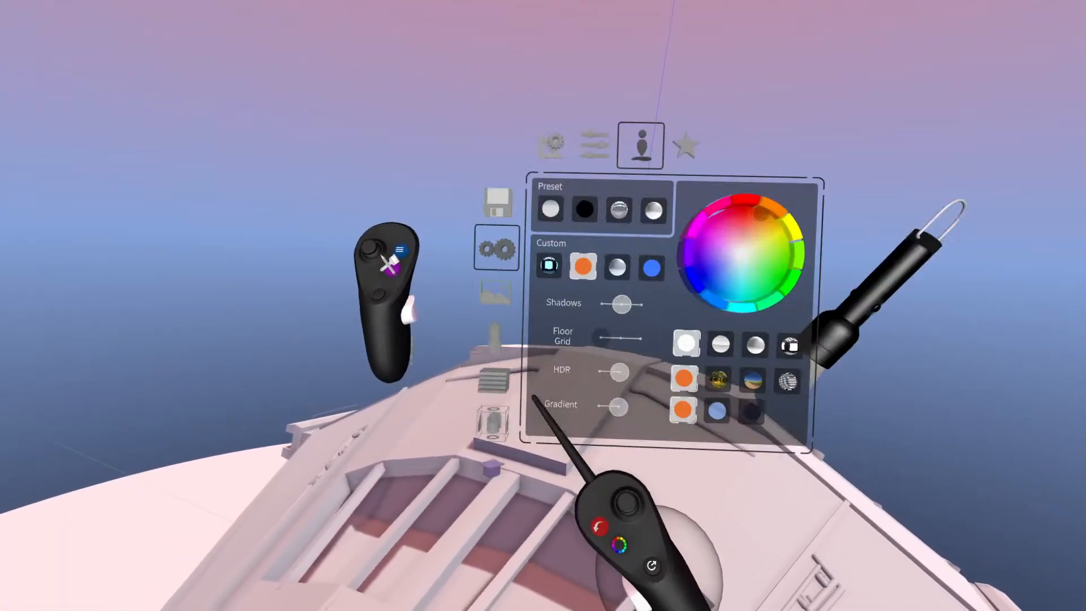
Open the Narcissus prefab folder.
click(494, 338)
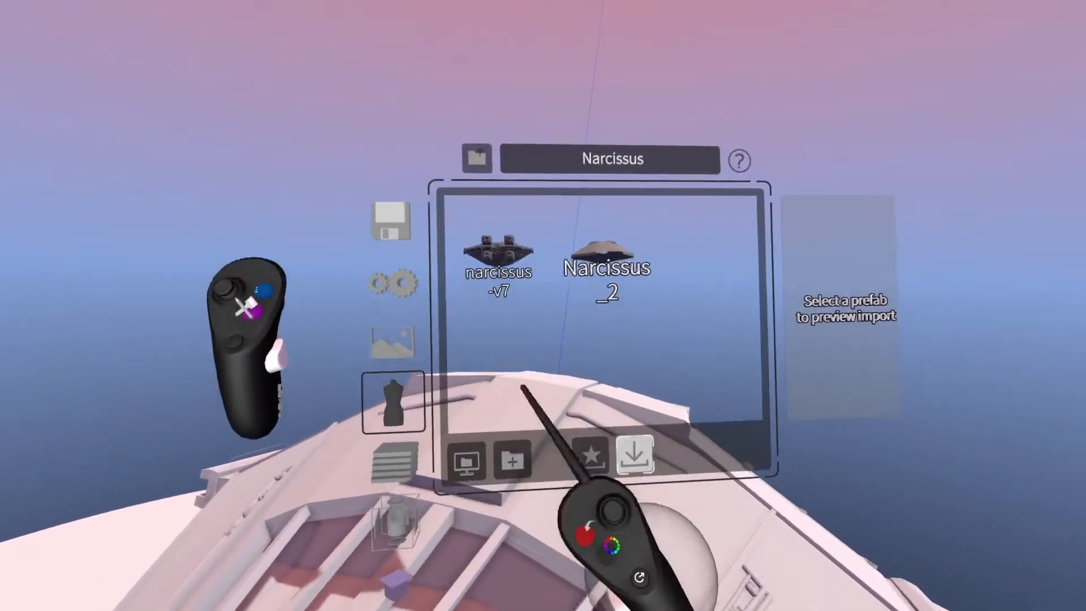